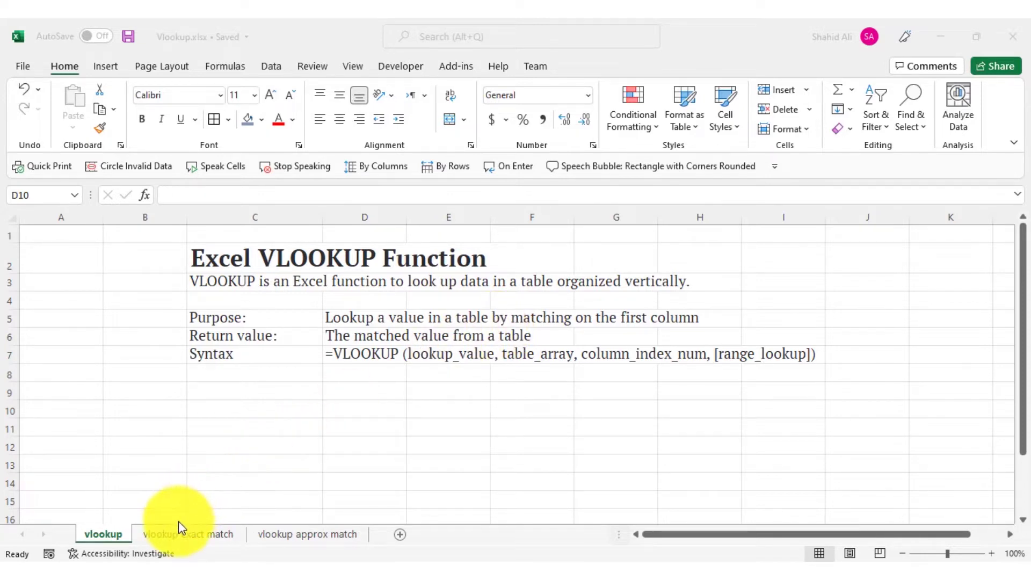
Switch to the "vlookup exact match" sheet and select the order table C7:G14, from the Order header through the State column
left_click(177, 537)
left_click(177, 535)
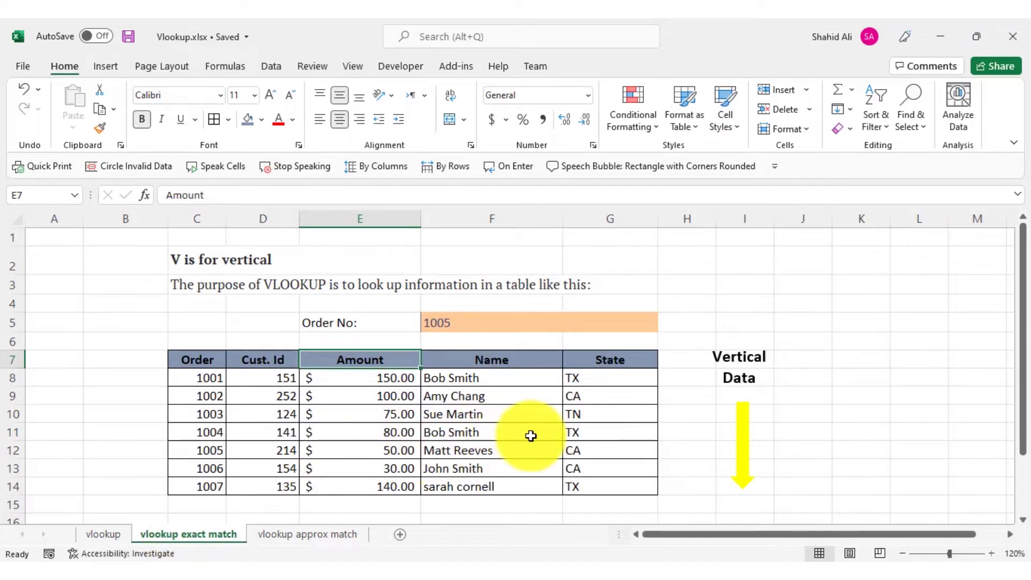
left_click(508, 435)
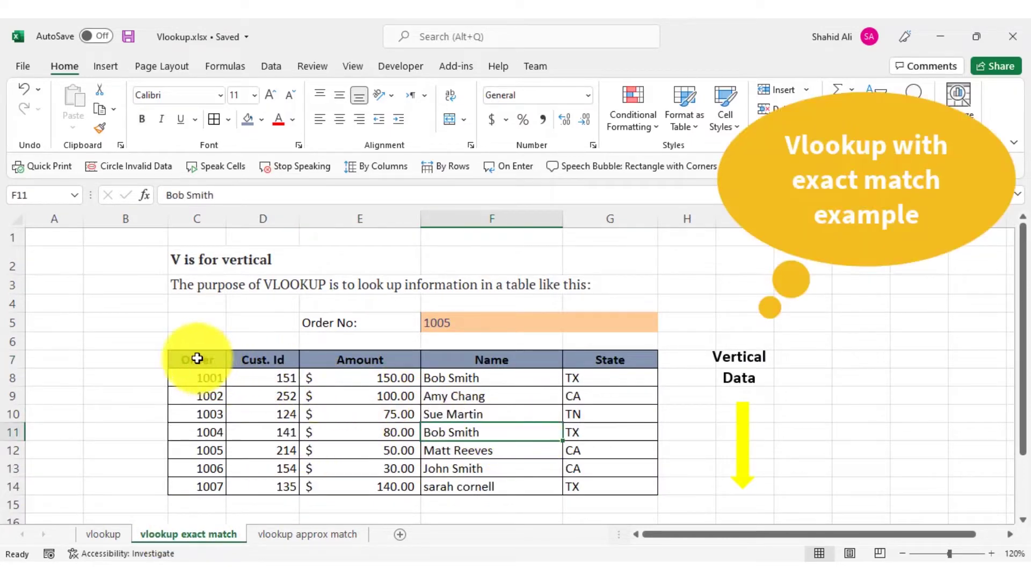
left_click_drag(195, 357, 571, 485)
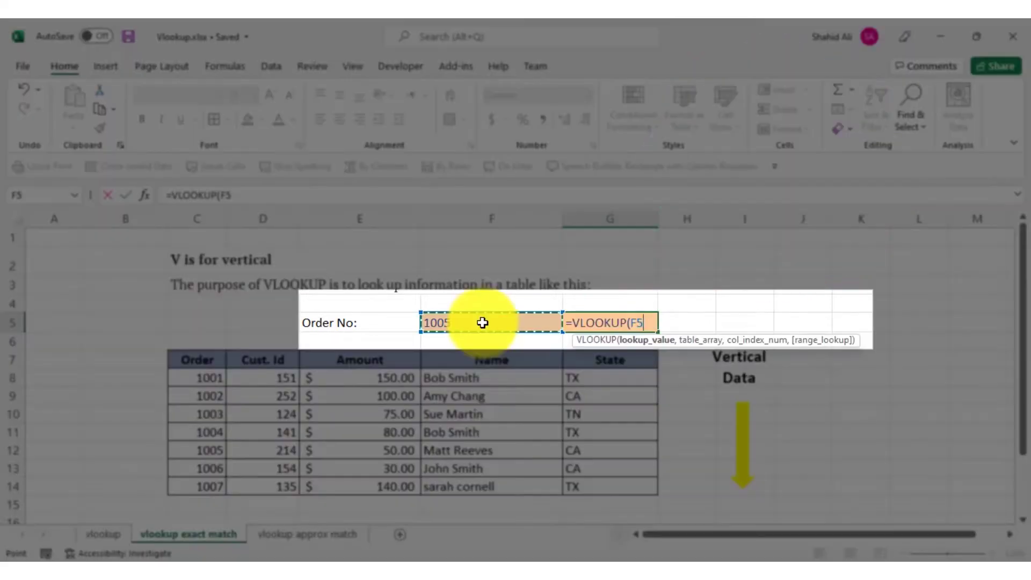
Build a VLOOKUP in G5 with F5 as lookup value, C7:G14 as table array and 4 as column index
left_click(494, 321)
type(",")
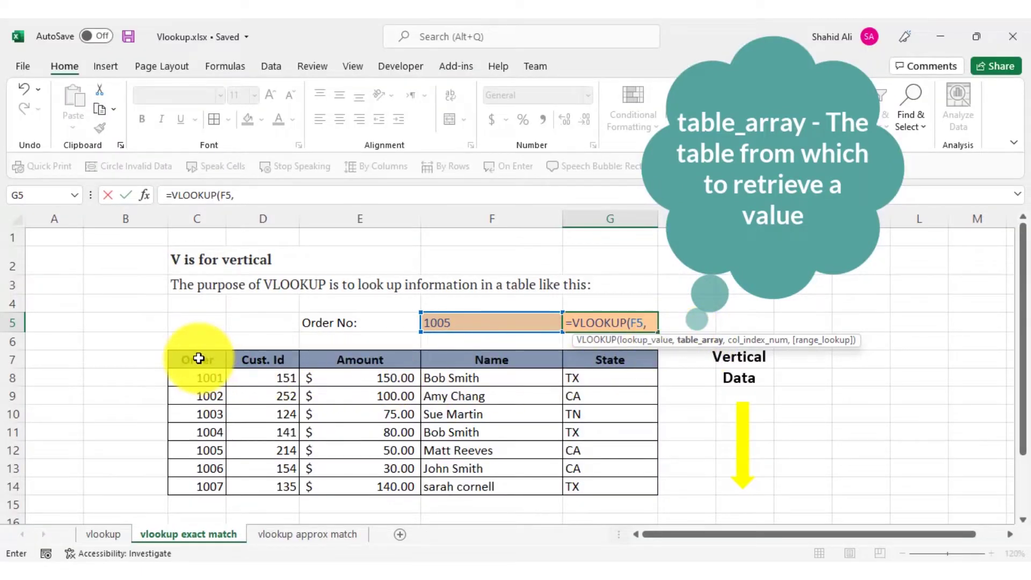
mouse_move(199, 359)
left_mouse_down()
mouse_move(356, 400)
mouse_move(378, 426)
mouse_move(572, 492)
left_mouse_up()
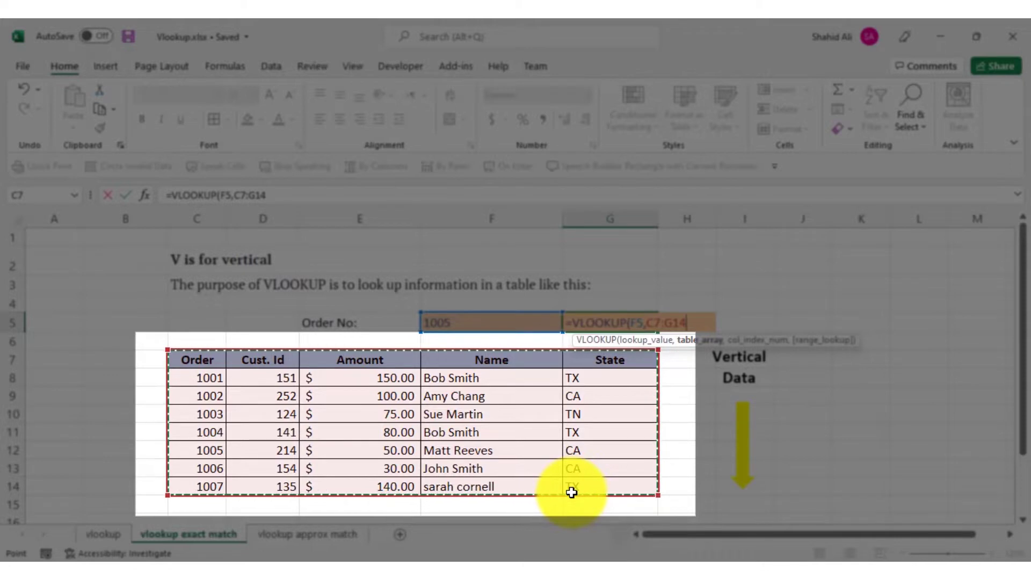
type(",")
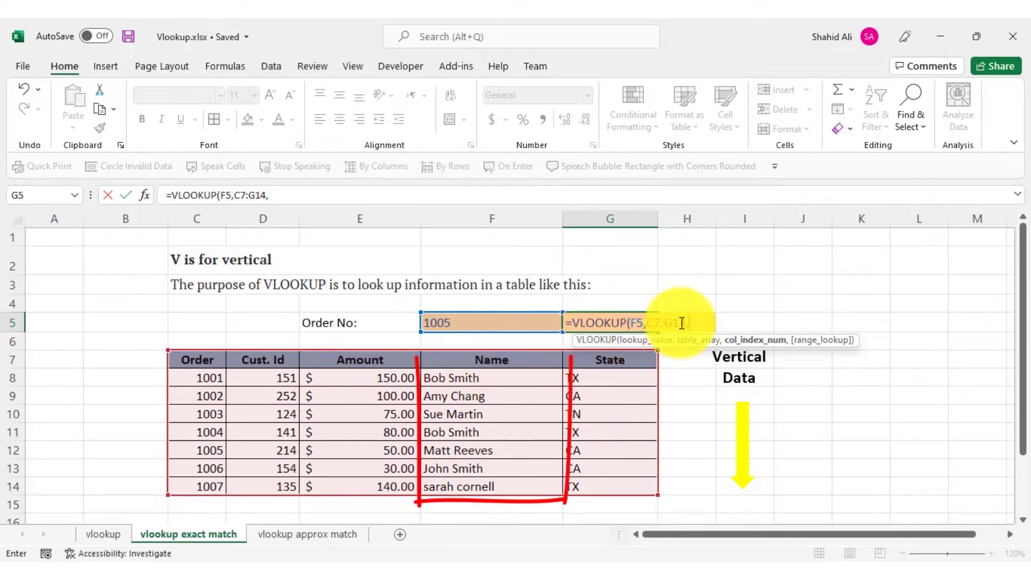
type("4")
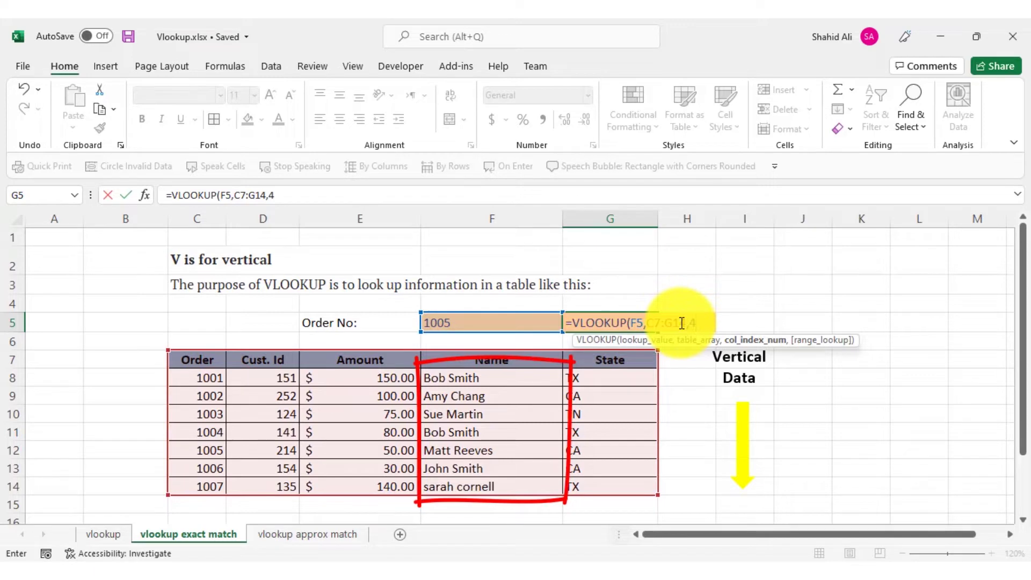
type(",")
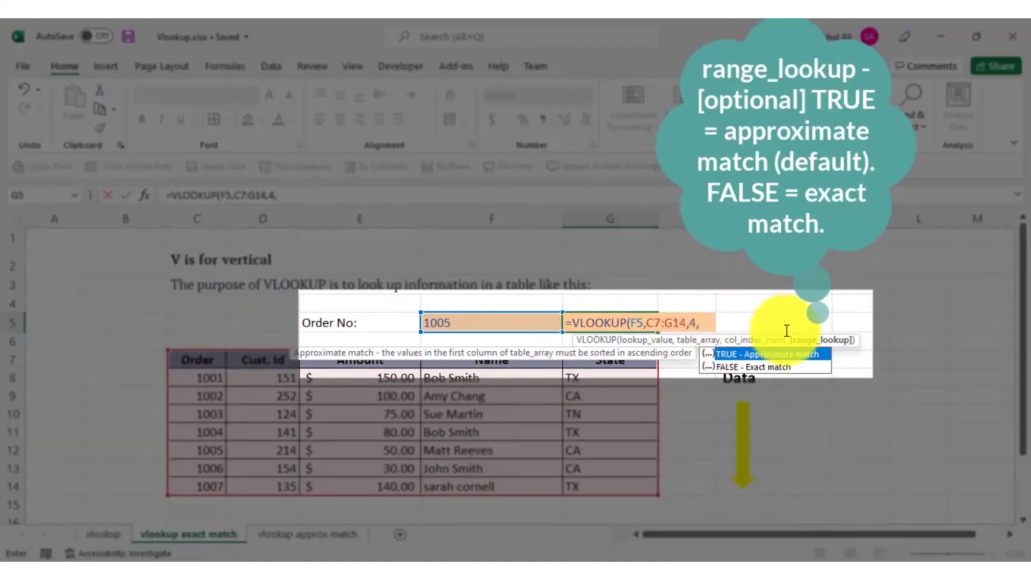
Complete the G5 VLOOKUP with FALSE for an exact match and check its result against row 12 of the order table
key("Down")
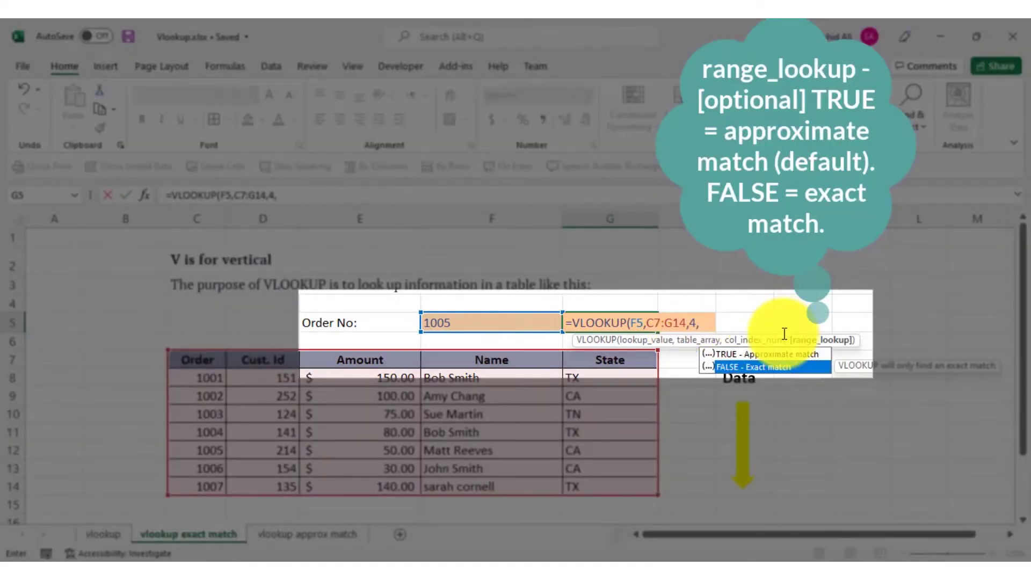
key("Up")
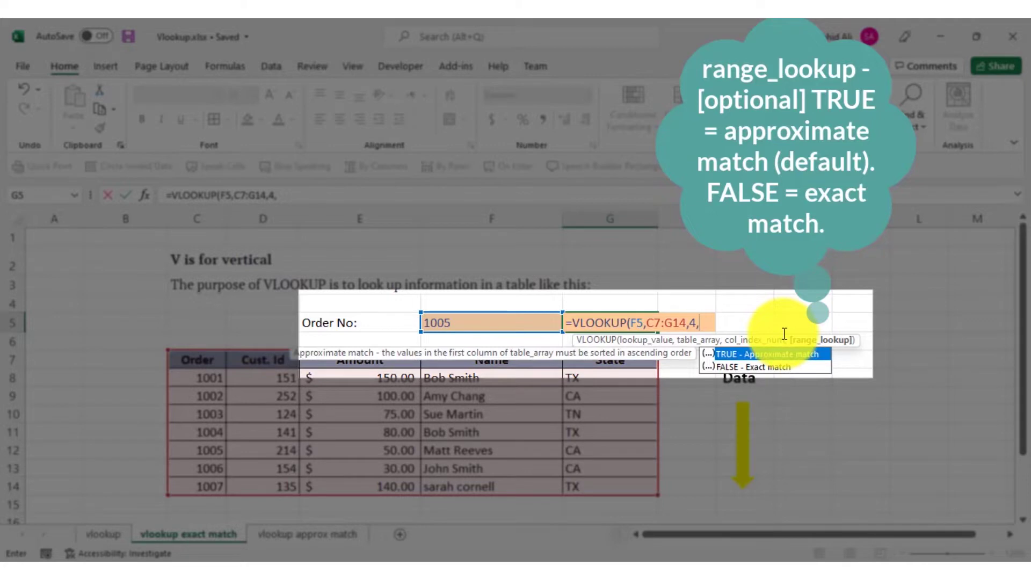
type("a,")
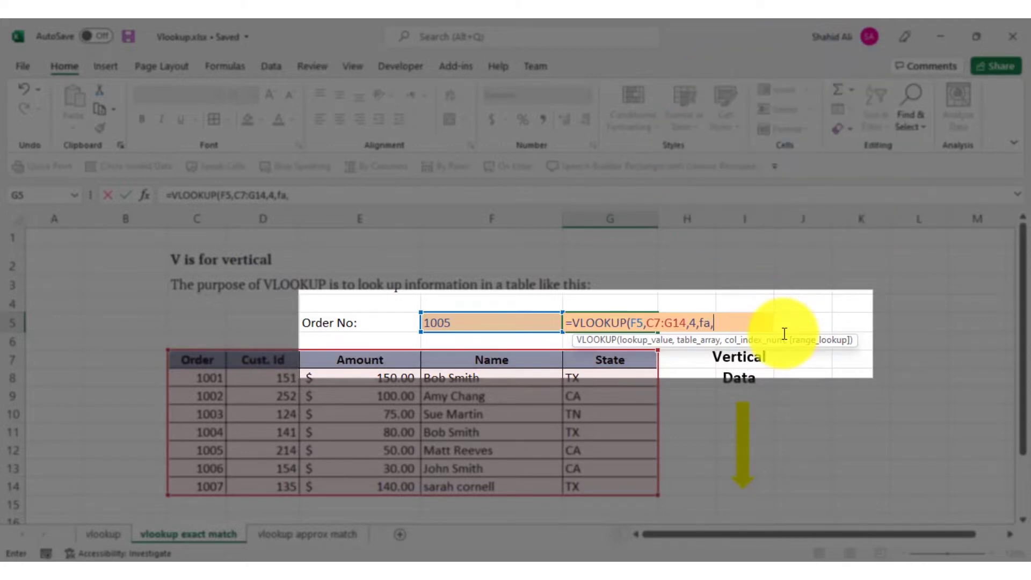
key("BackSpace")
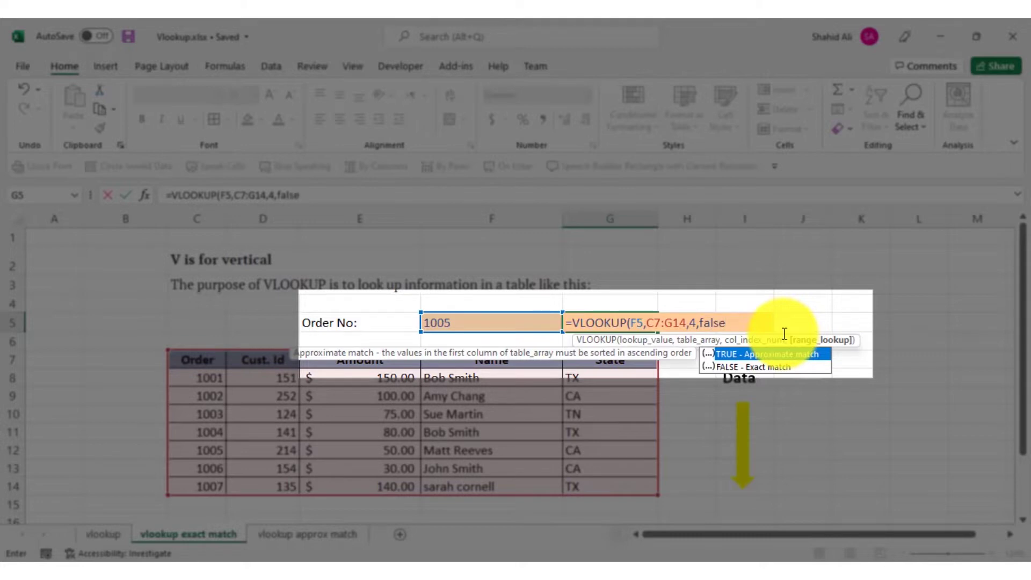
type("lse)")
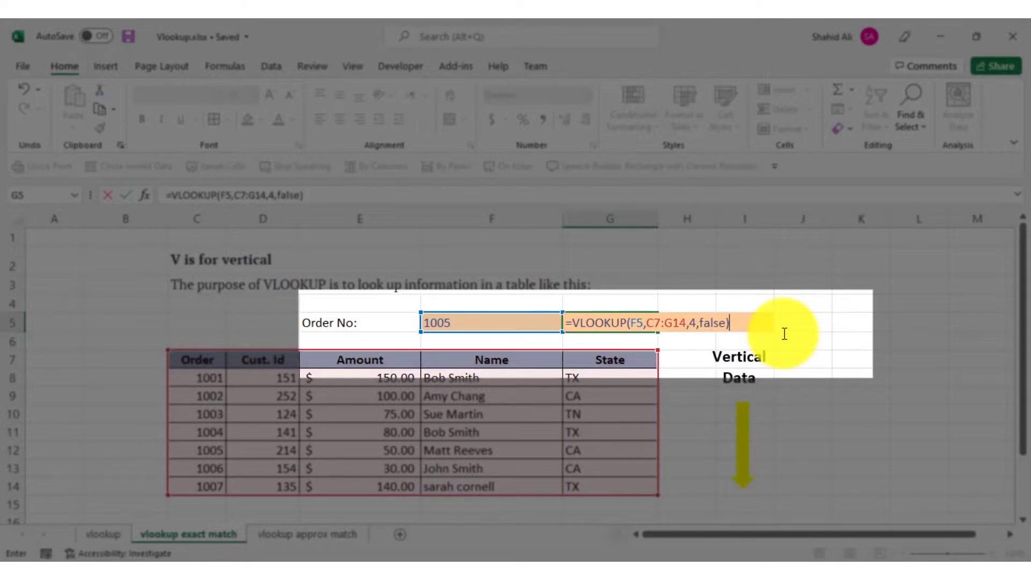
key("Return")
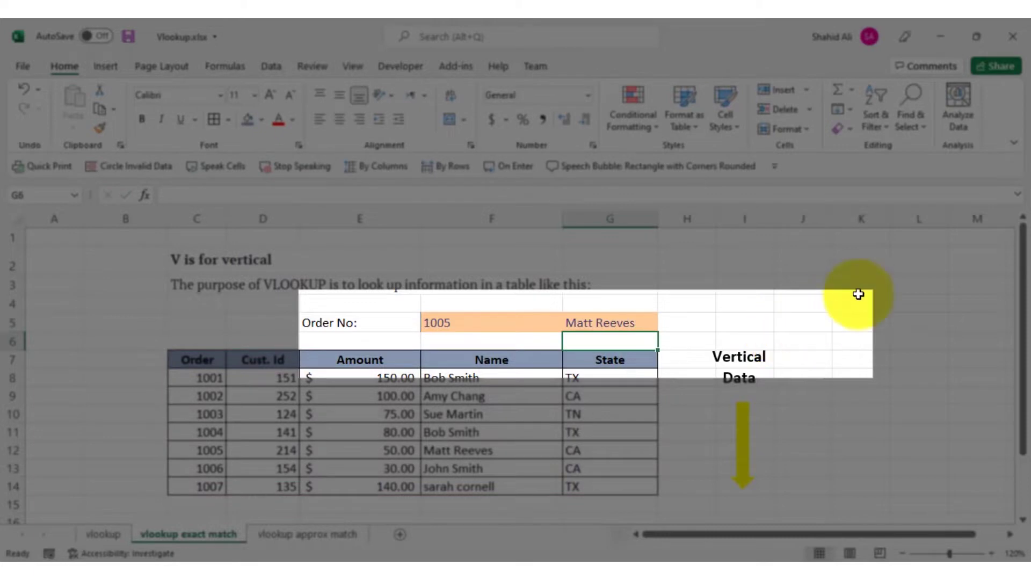
left_click(632, 322)
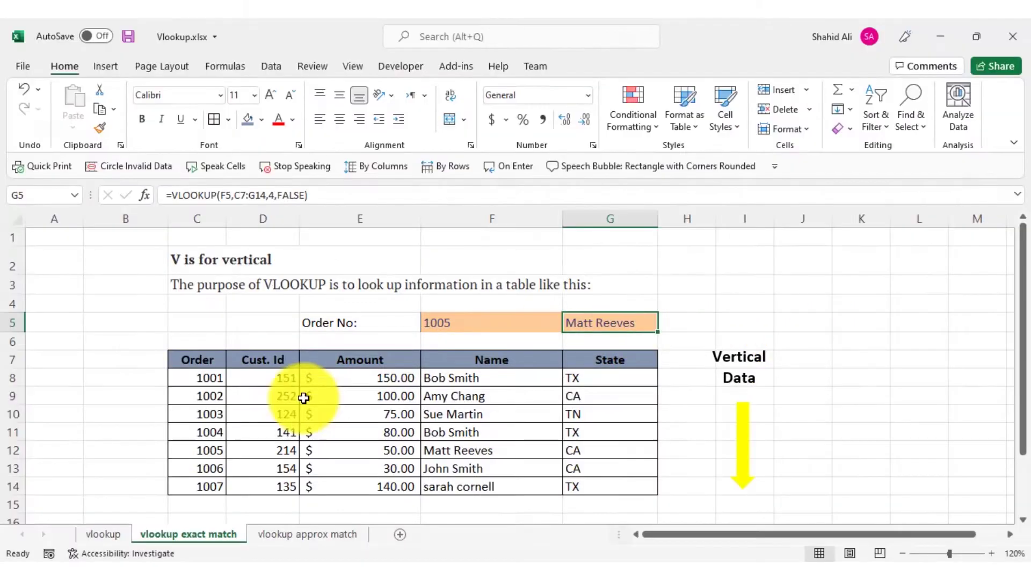
left_click(190, 453)
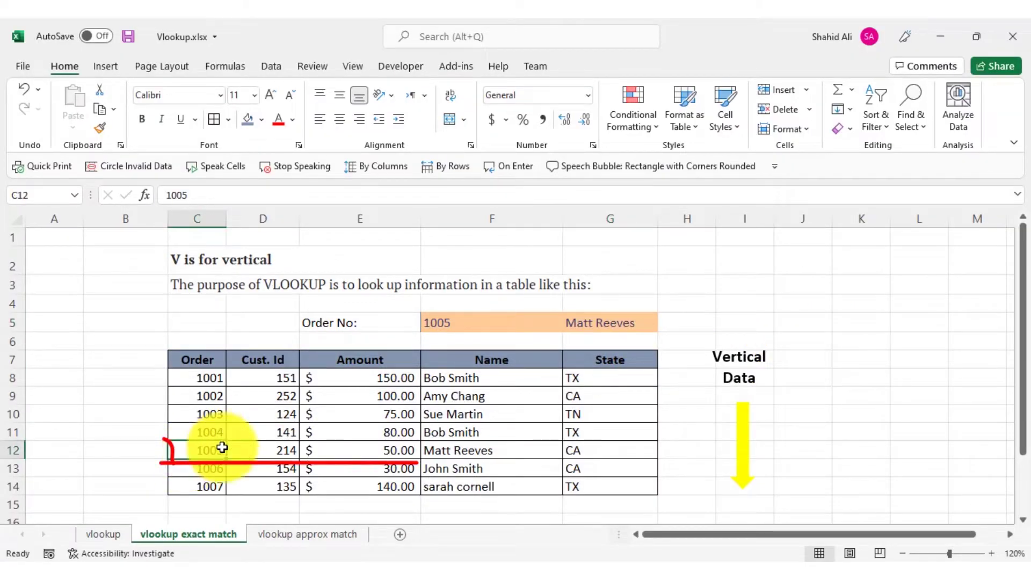
left_click_drag(221, 453, 399, 452)
left_click(459, 452)
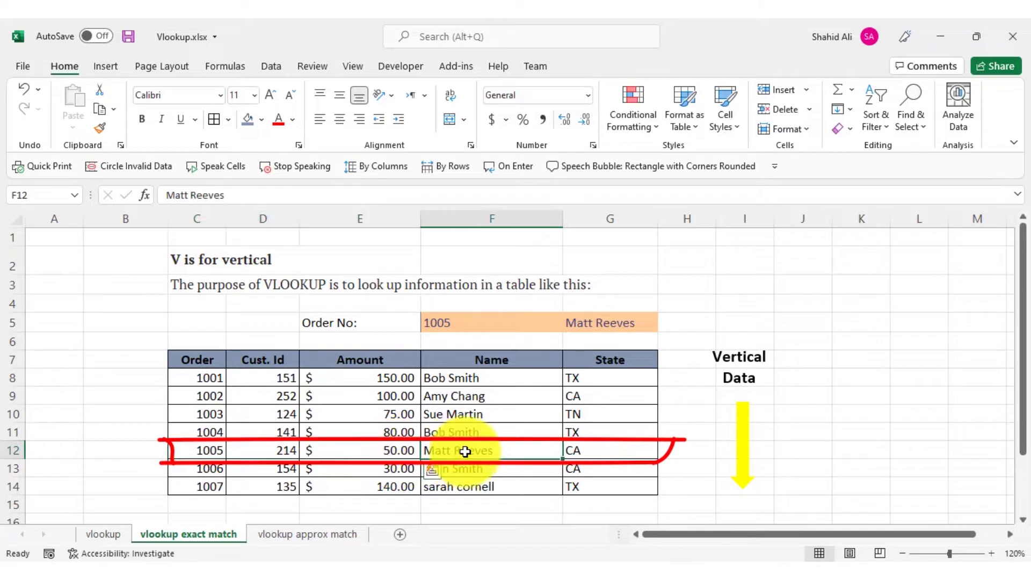
Replace the lookup order number in F5 with the one from row 10 and compare the returned name with that row
left_click(461, 323)
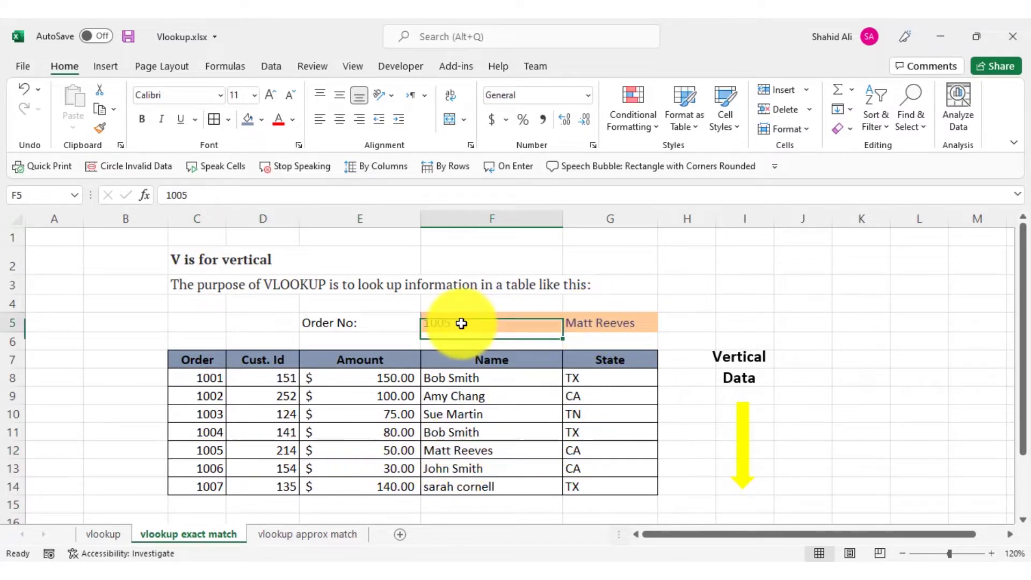
type("10")
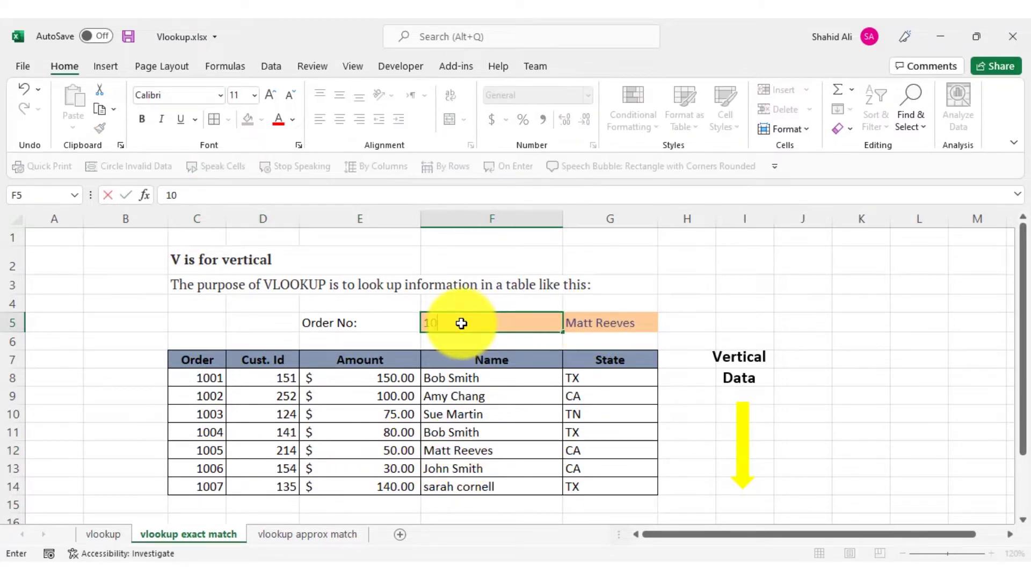
key("Return")
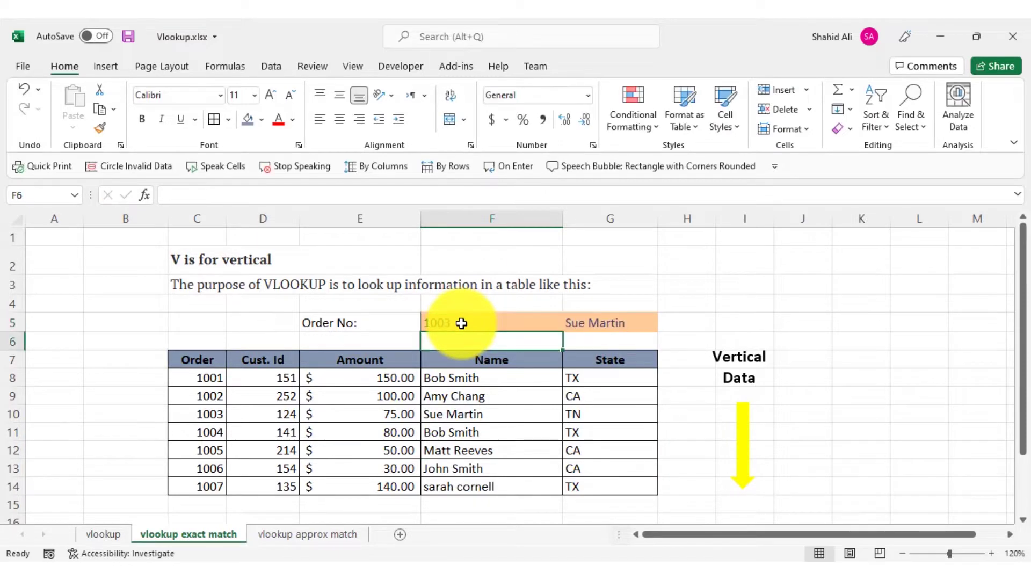
left_click(218, 414)
left_click_drag(218, 414, 473, 416)
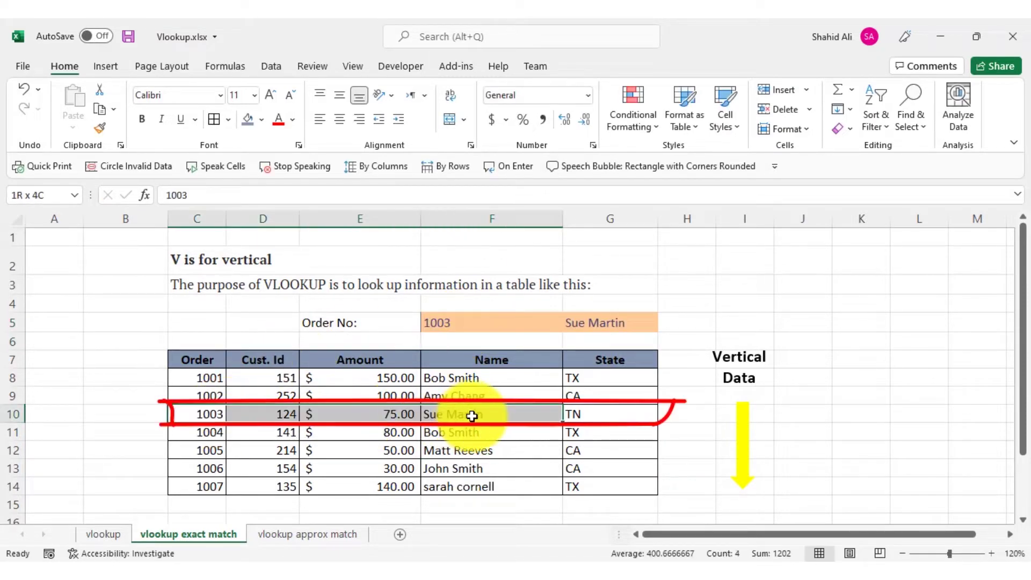
left_click(472, 417)
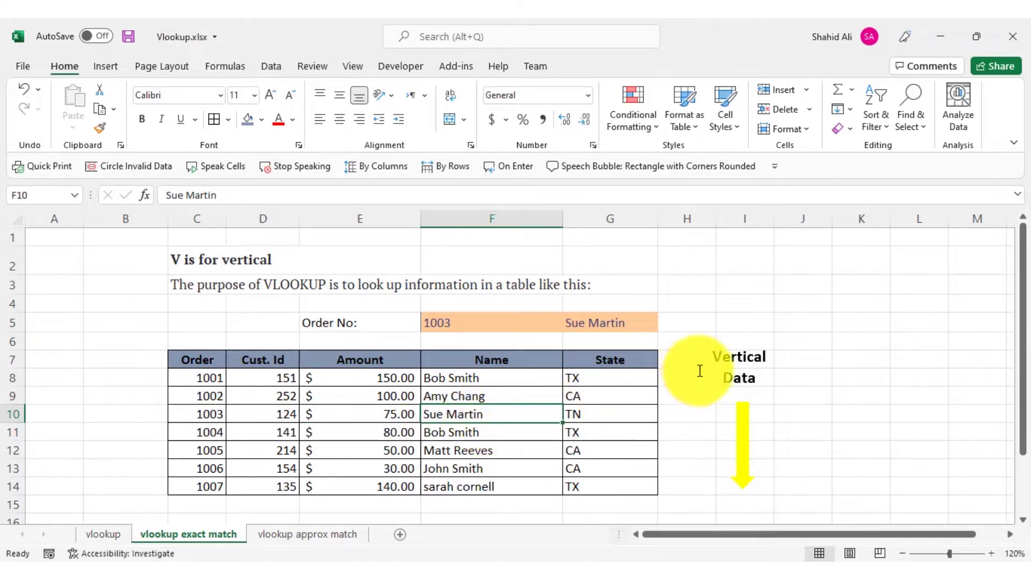
Set the column index of the VLOOKUP in G5 to 3 and compare the result with the Amount in row 10
left_click(631, 323)
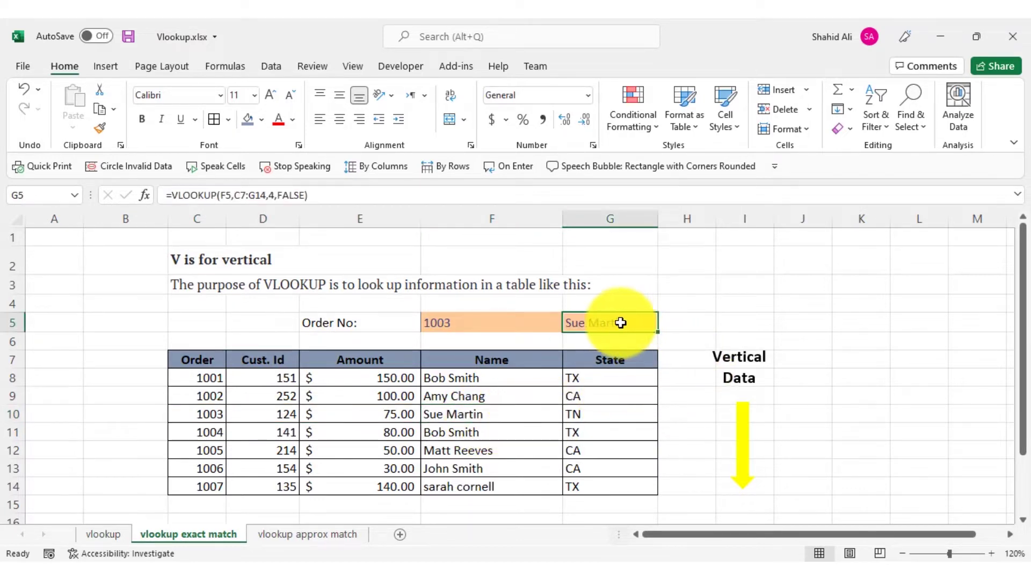
double_click(621, 323)
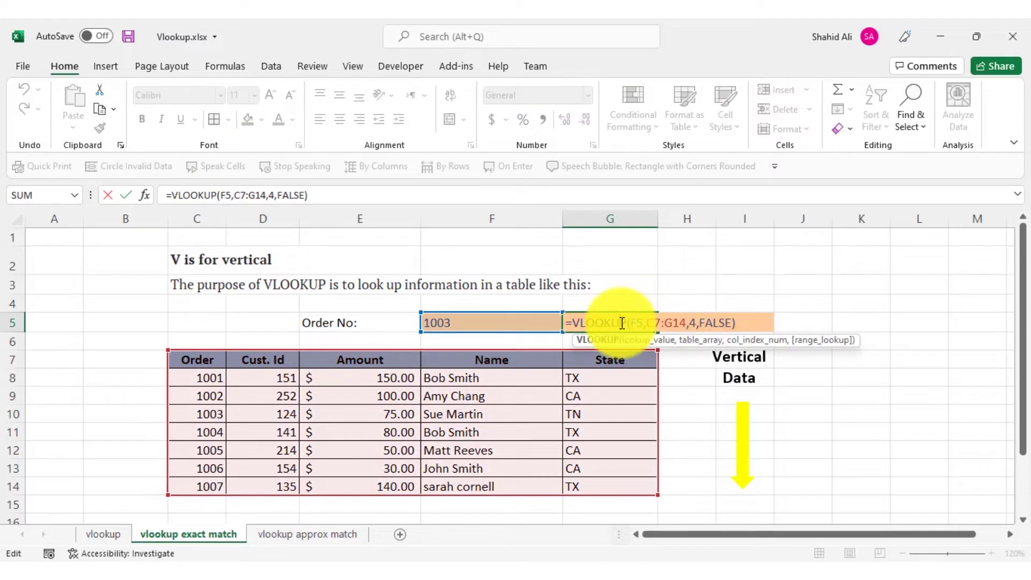
left_click(699, 323)
key("BackSpace")
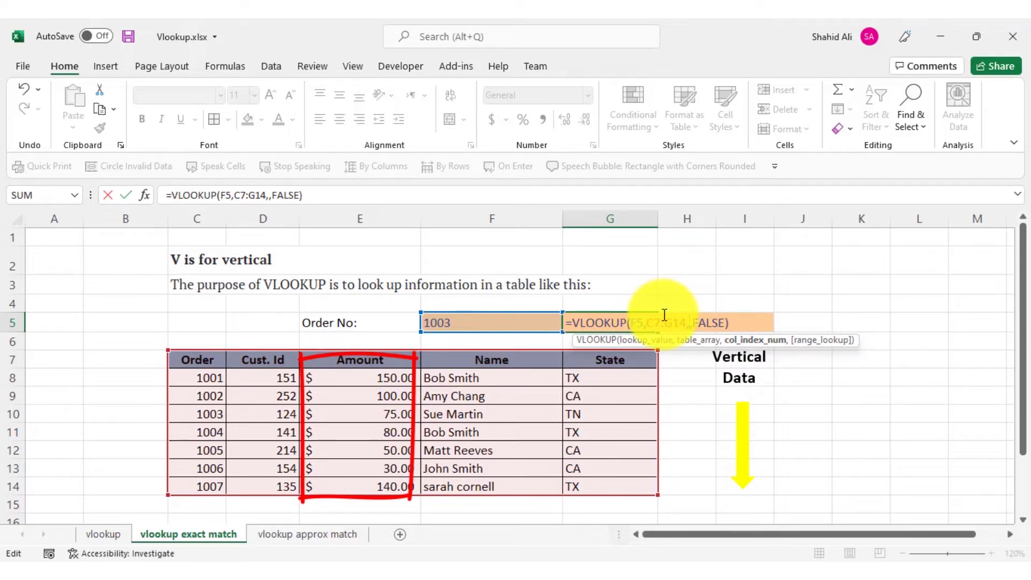
type("3")
key("Return")
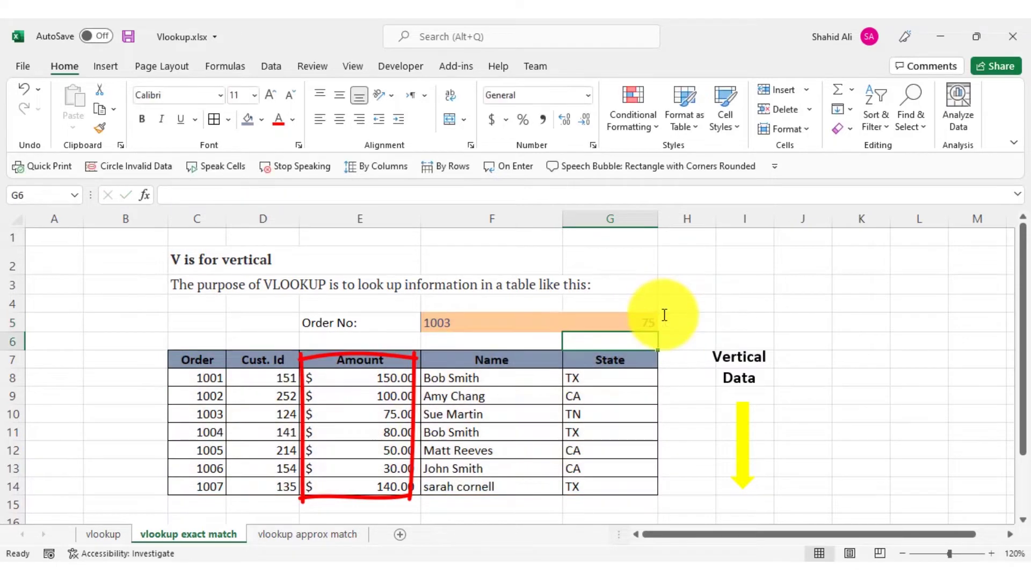
key("Up")
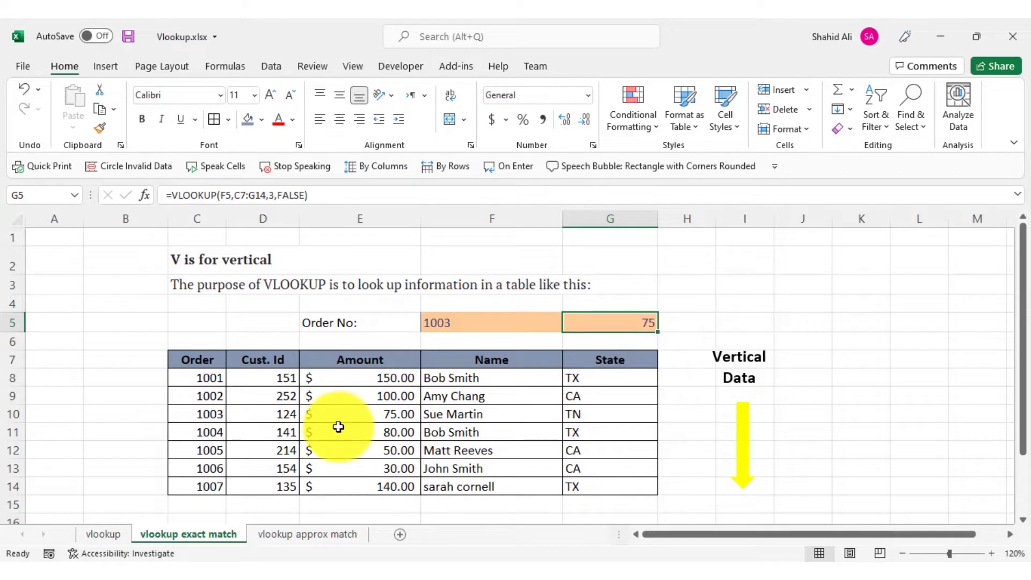
left_click(197, 414)
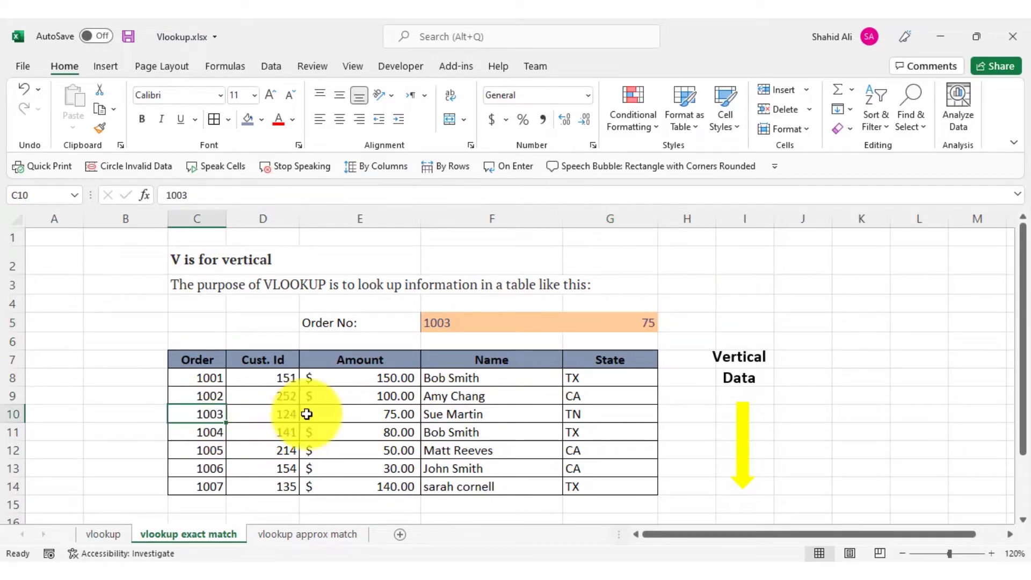
left_click(356, 414)
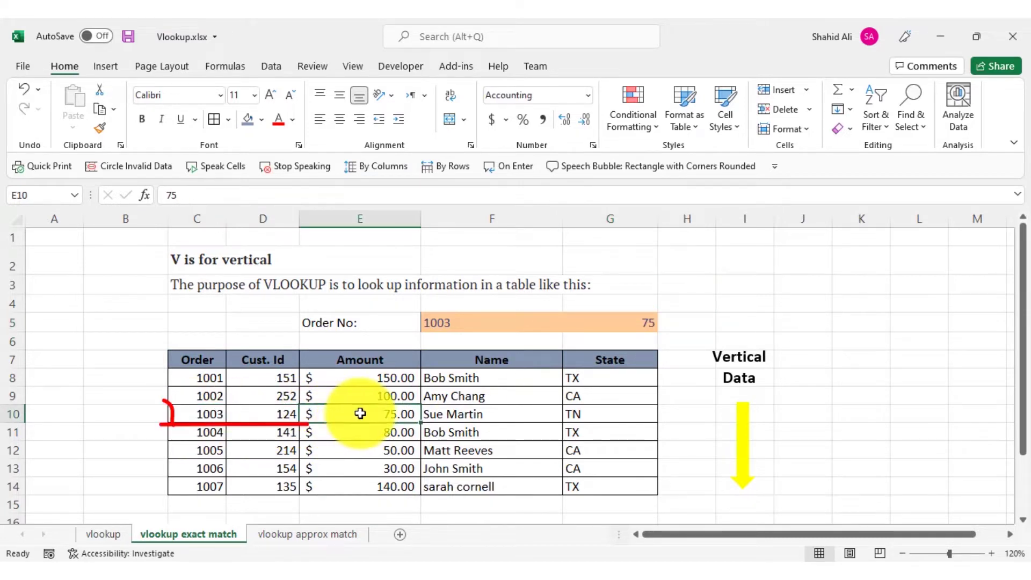
Set the column index of the VLOOKUP in G5 to 4 so the formula returns the Name column
left_click(630, 324)
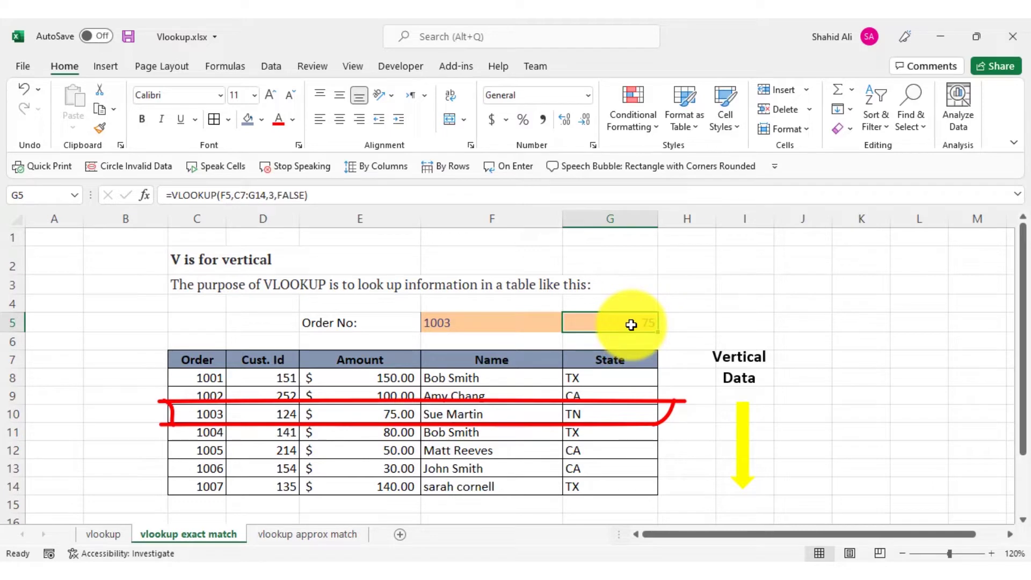
double_click(632, 325)
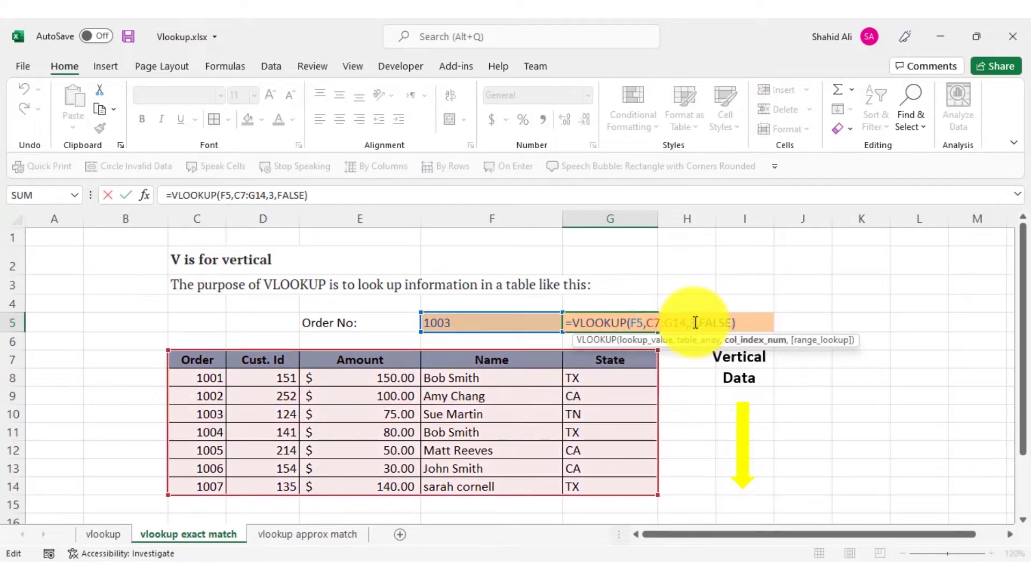
key("BackSpace")
type("4")
key("Return")
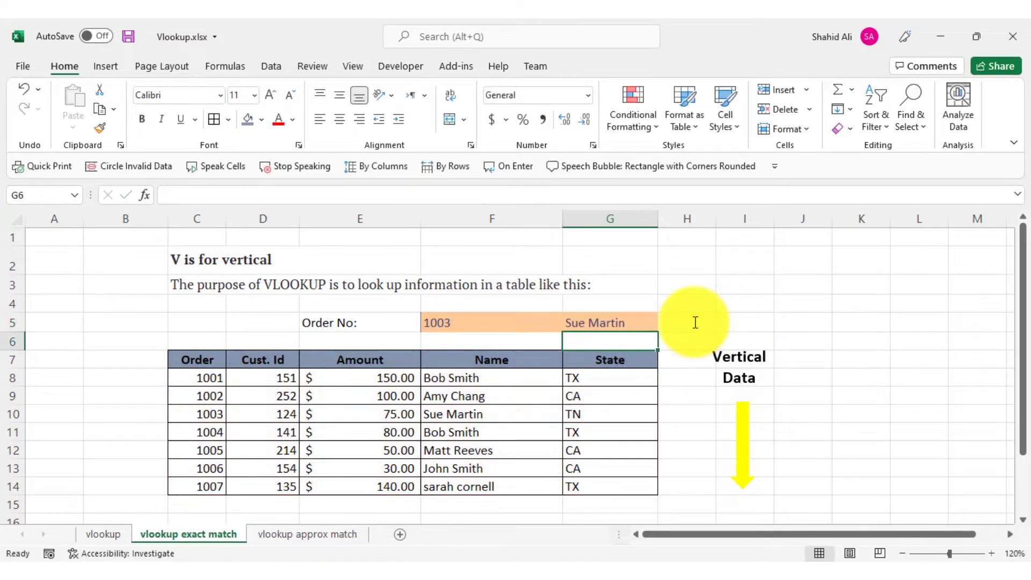
left_click(622, 322)
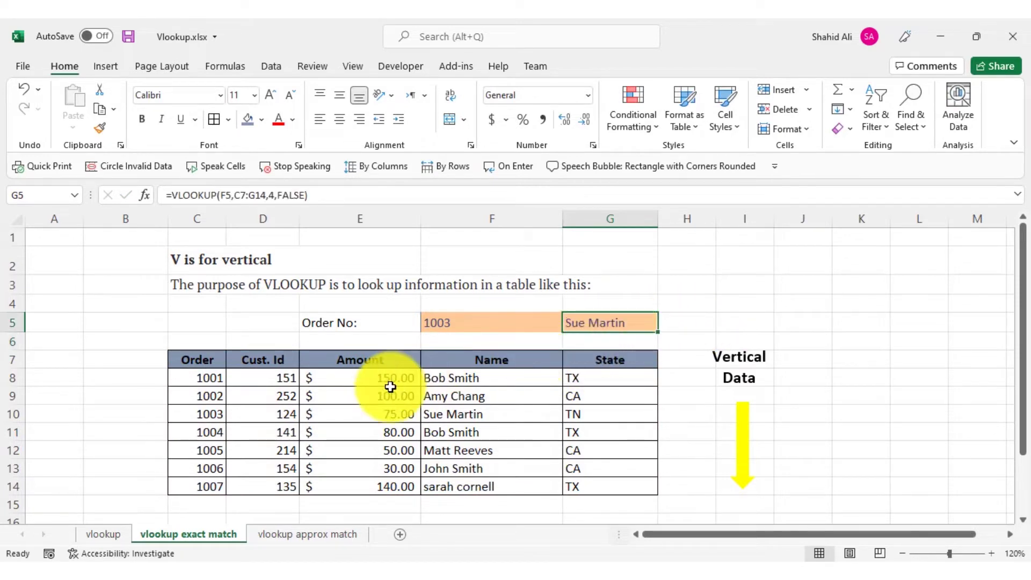
Switch to the "vlookup approx match" sheet and select cell I10 beside the sales commission table
left_click(295, 536)
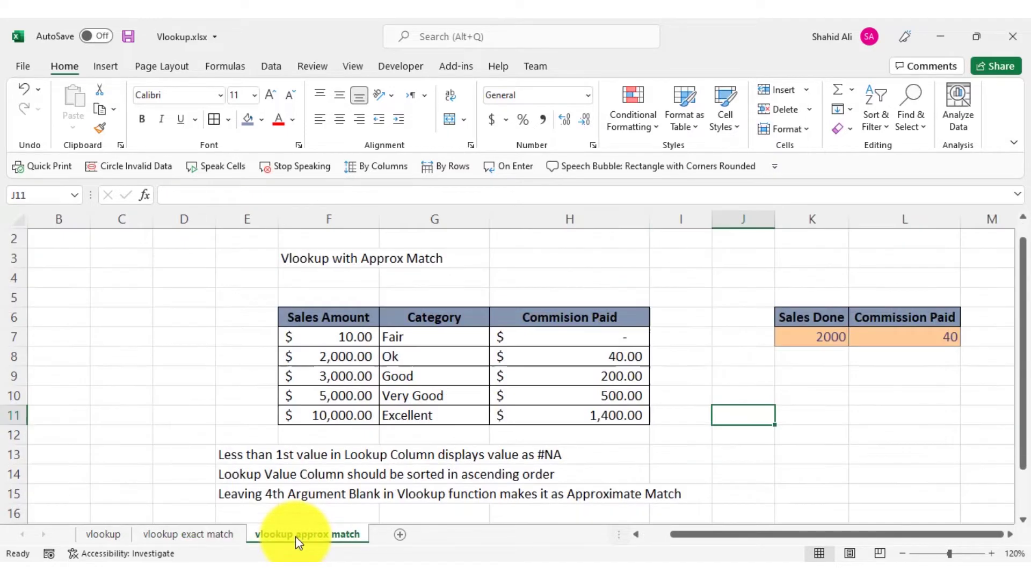
left_click(683, 395)
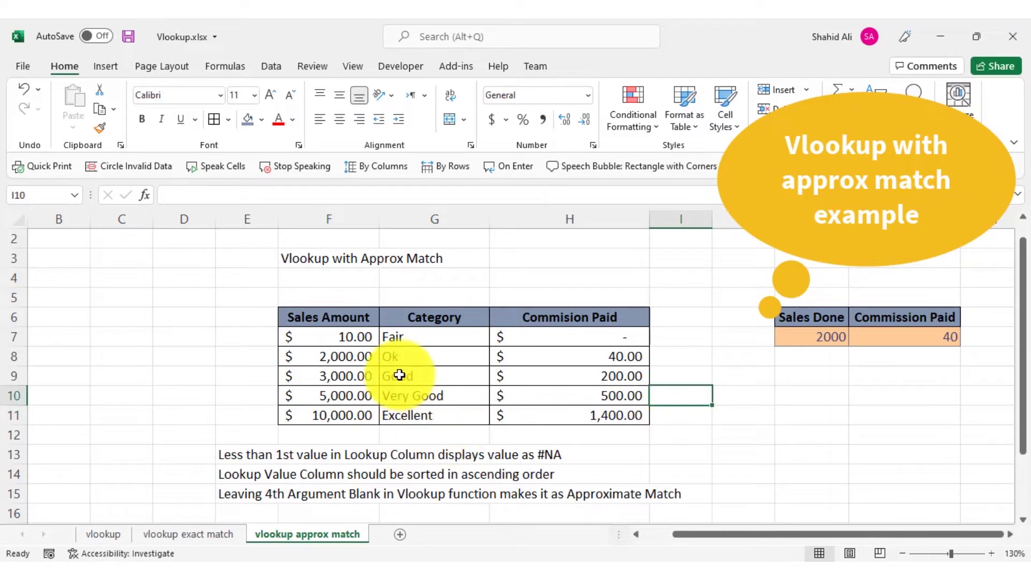
Clear the existing Commission Paid result in L7 of the approximate match example
left_click_drag(311, 259, 447, 261)
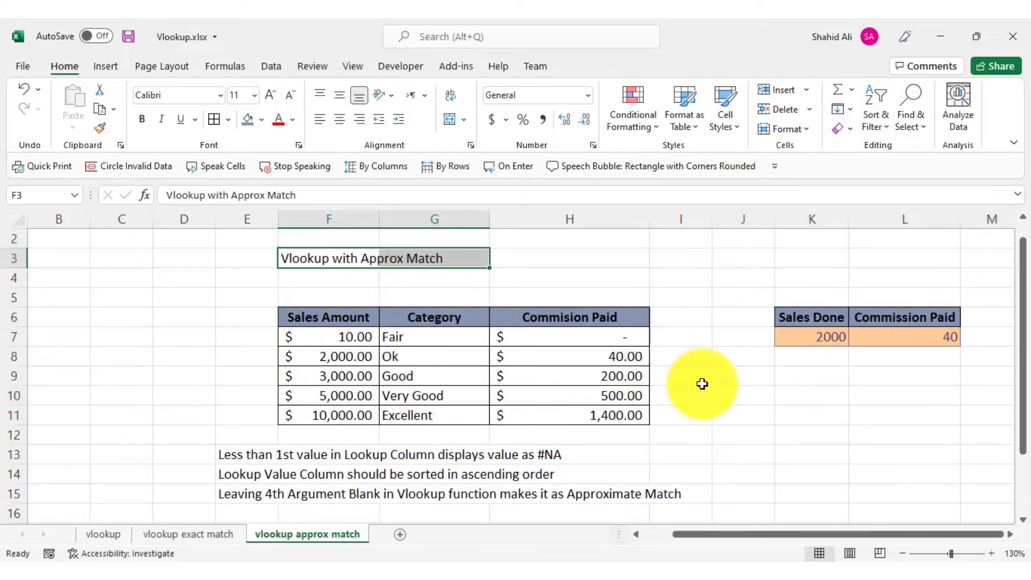
left_click(886, 336)
key("Delete")
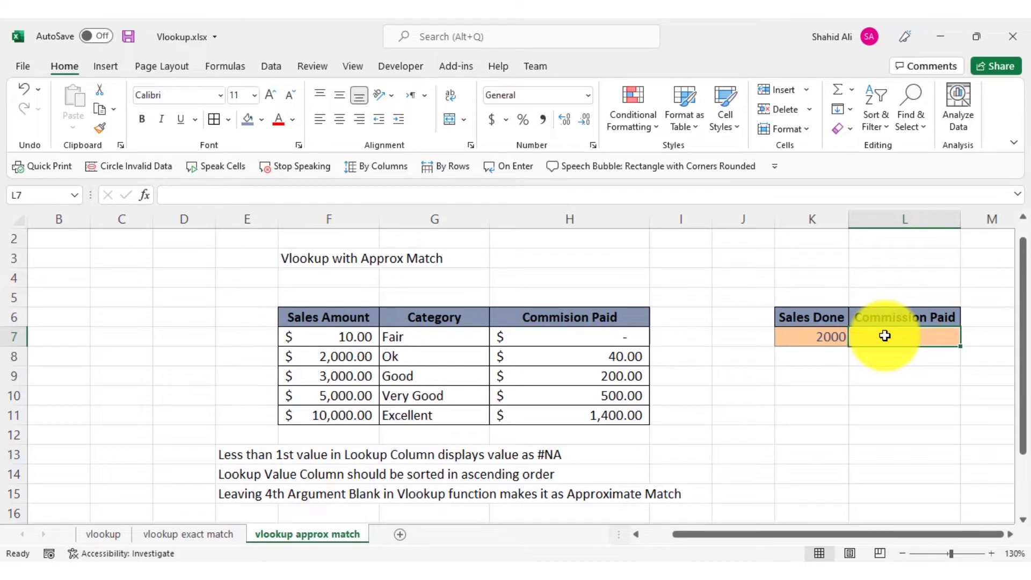
Enter =VLOOKUP(K7,F6:H11,3,TRUE) in L7 and compare its result with the commission in row 8 of the table
type("=vlo")
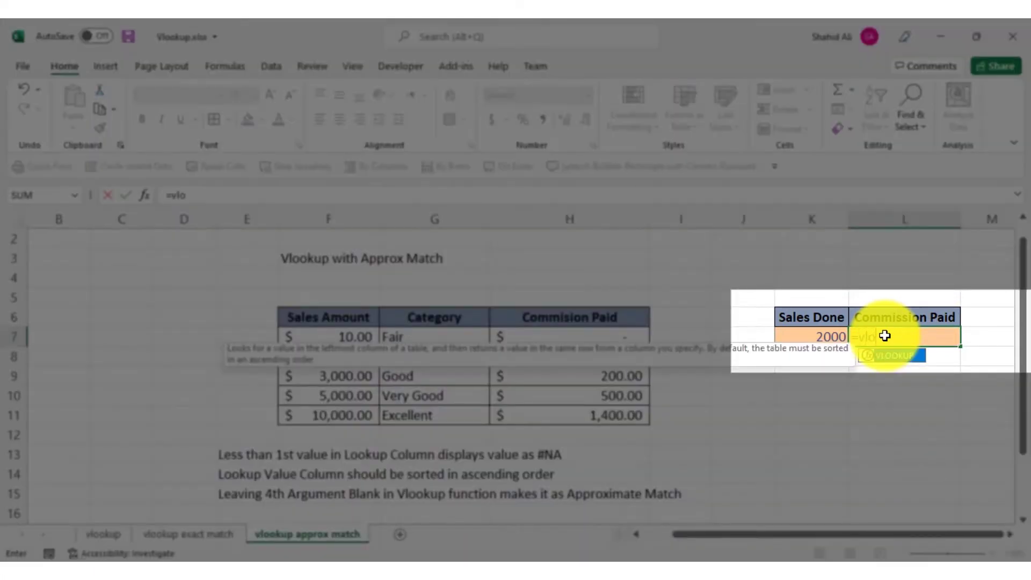
key("Tab")
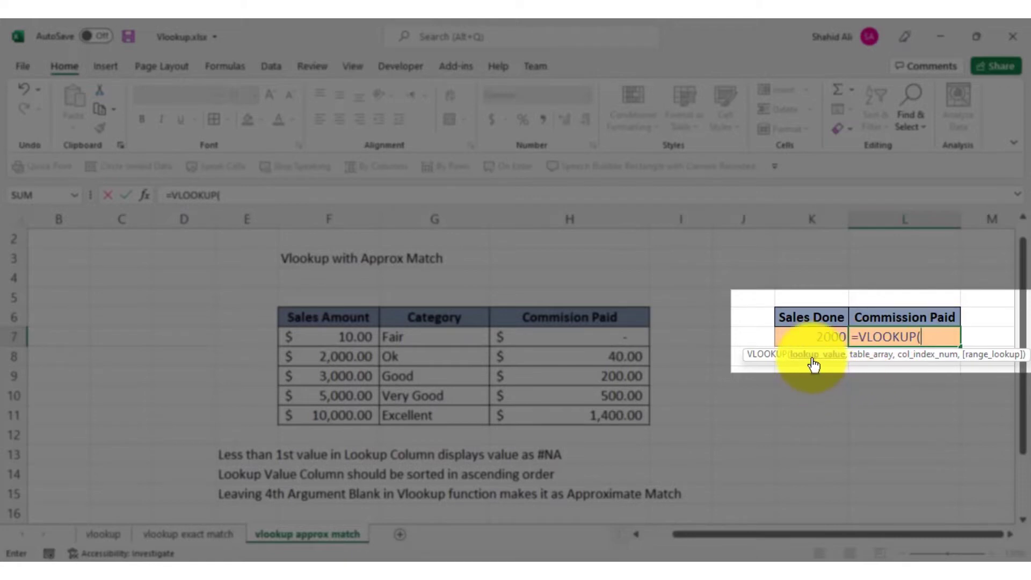
left_click(830, 335)
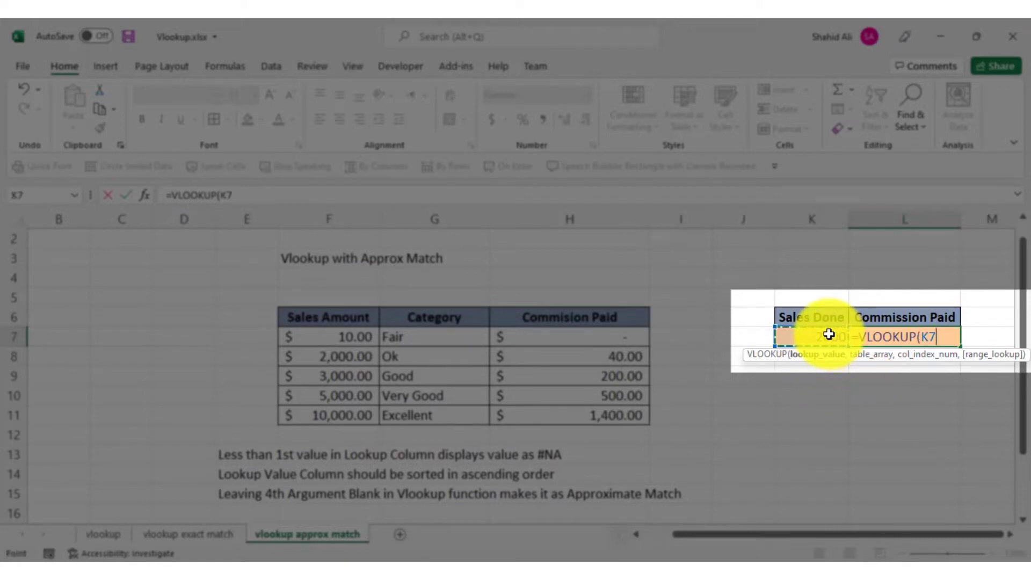
type(",")
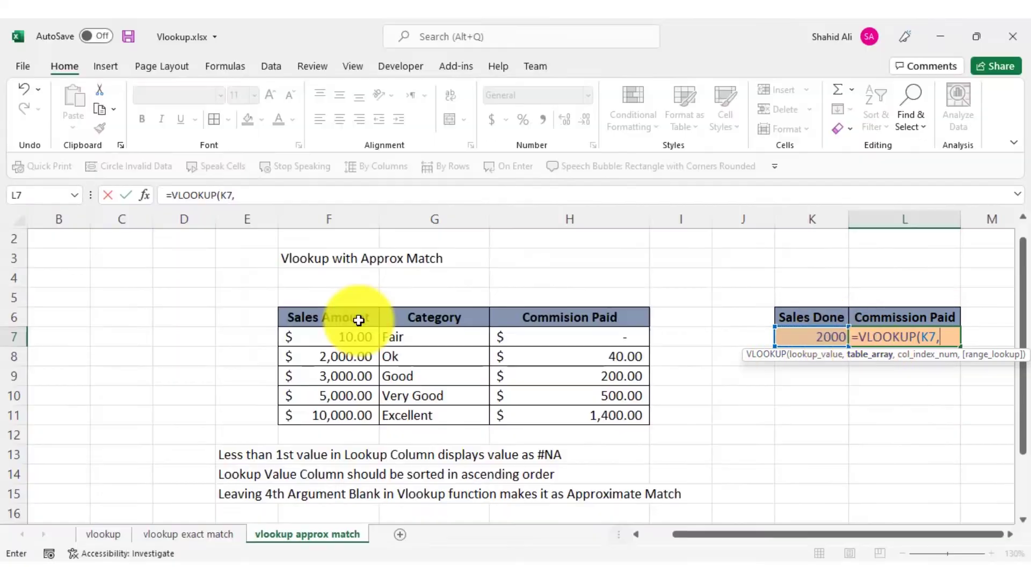
left_click(357, 321)
left_click_drag(397, 317, 551, 412)
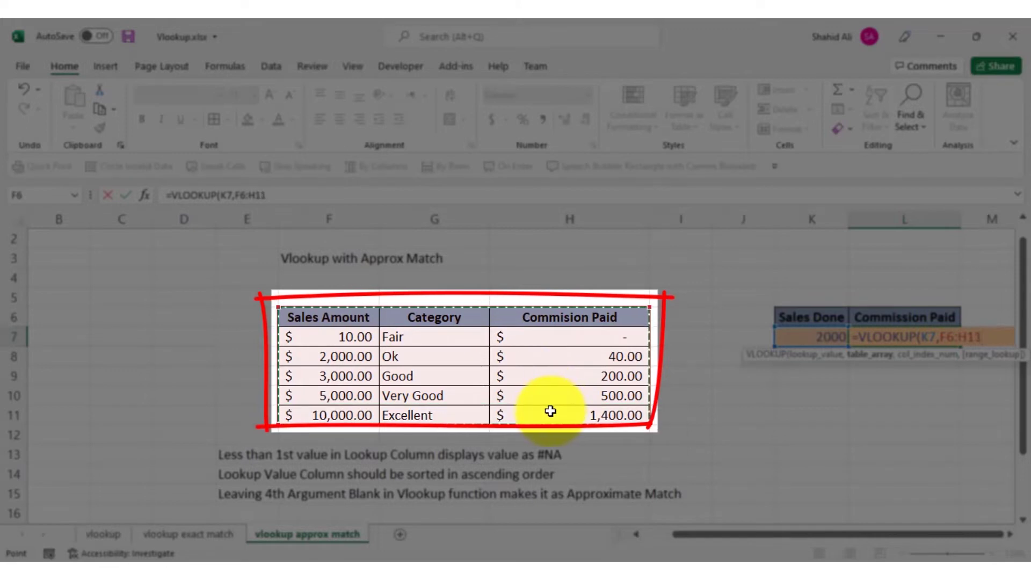
type(",3")
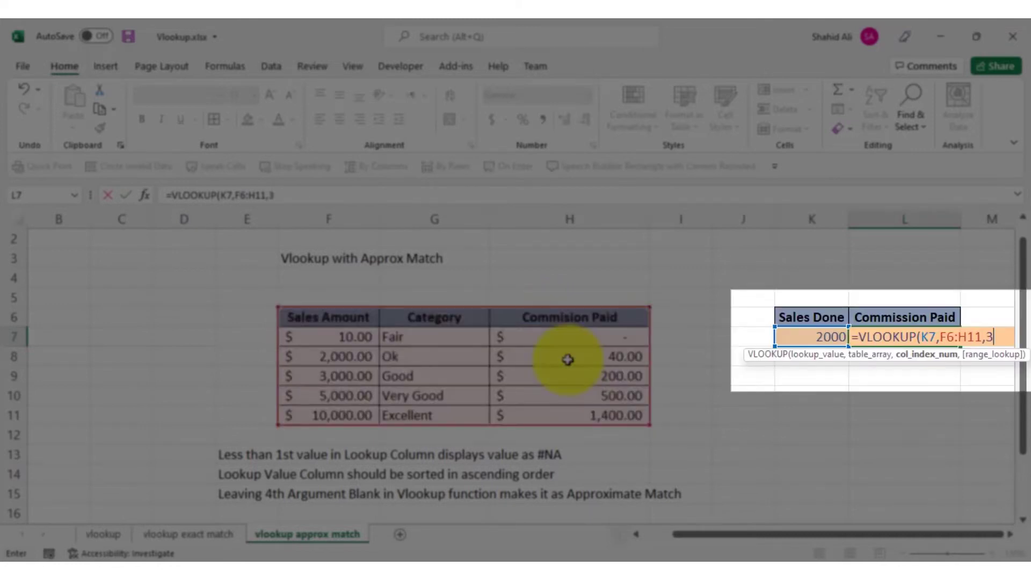
type(",")
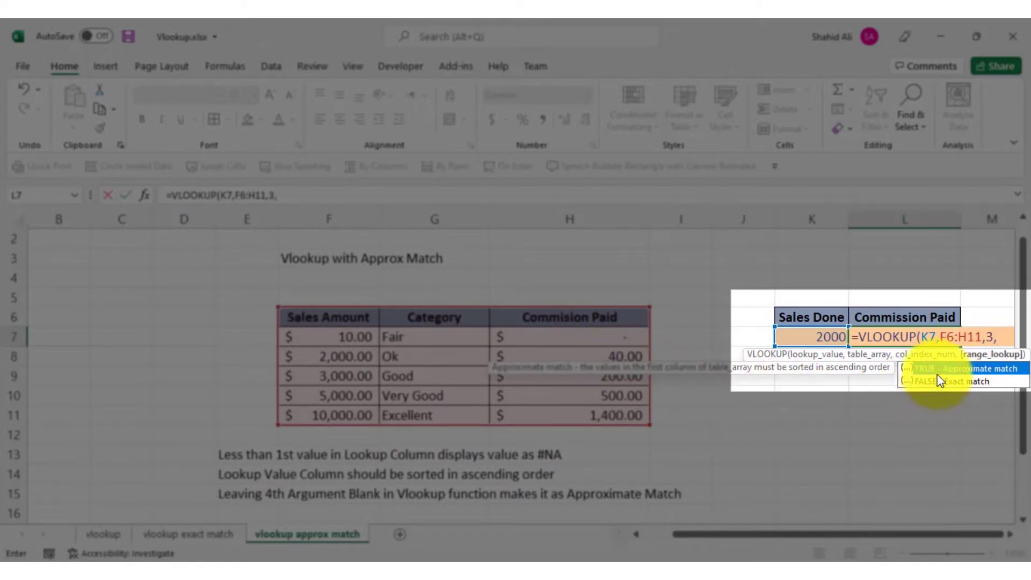
type("TRUE)")
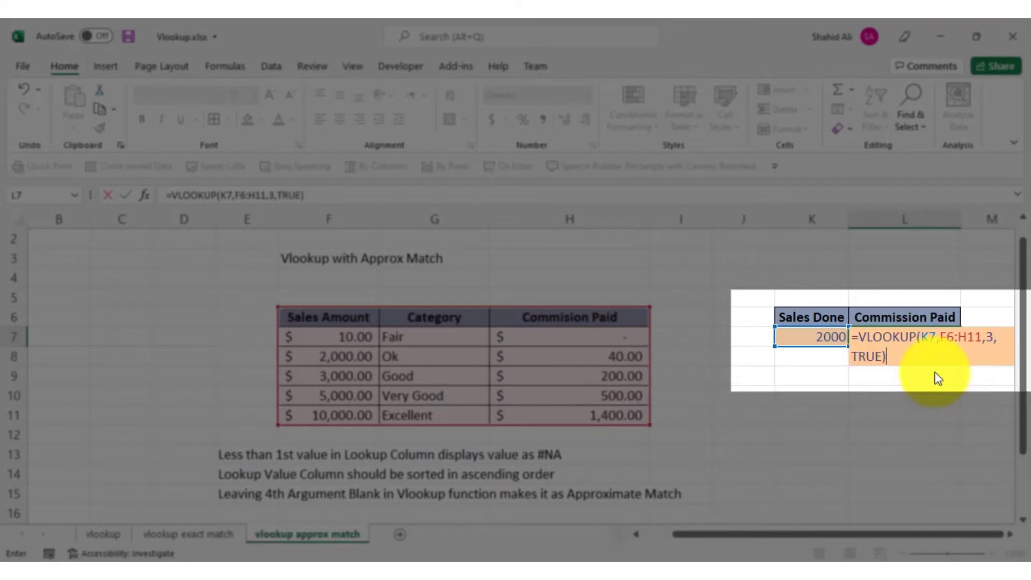
key("Return")
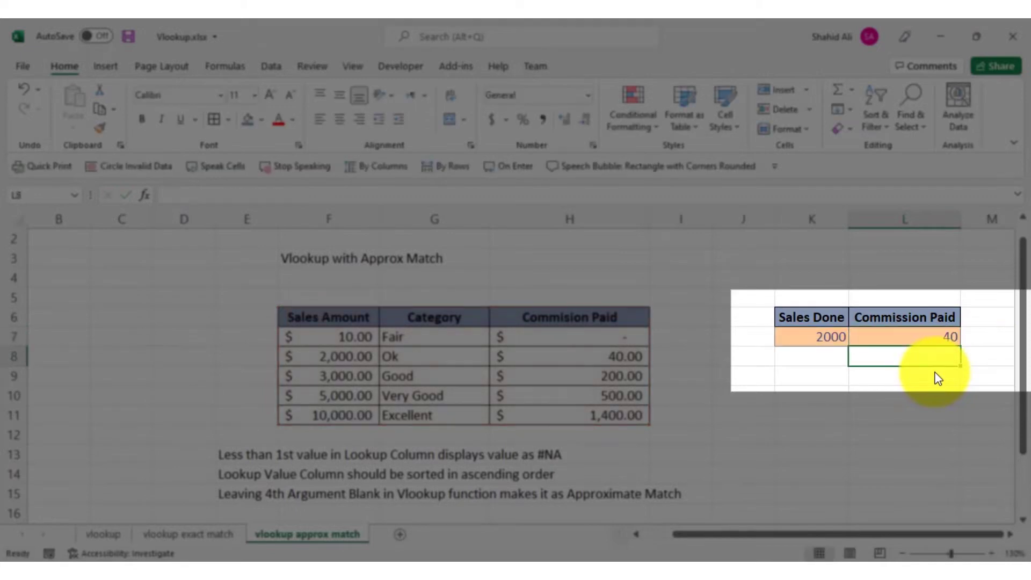
key("Up")
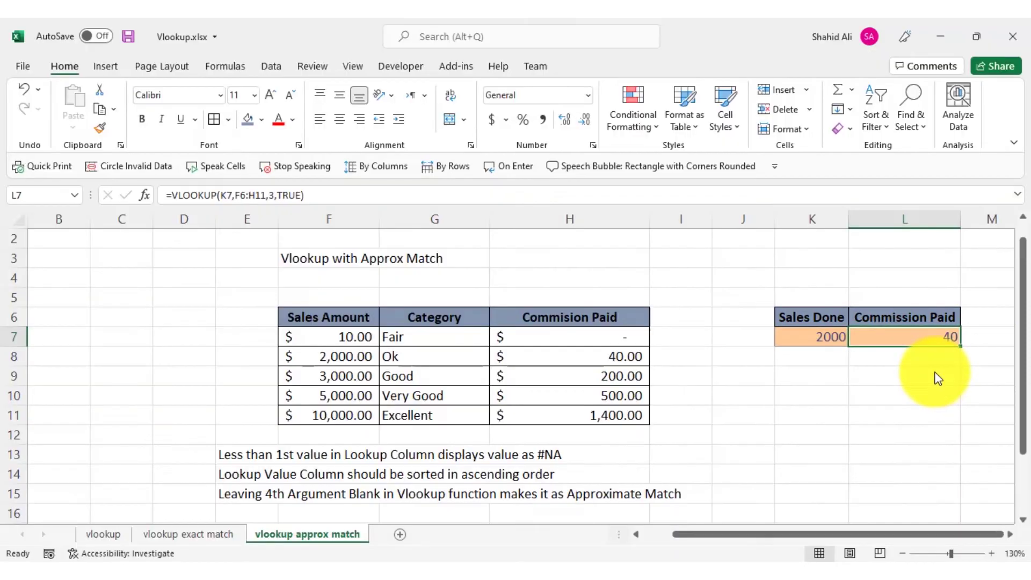
left_click(349, 360)
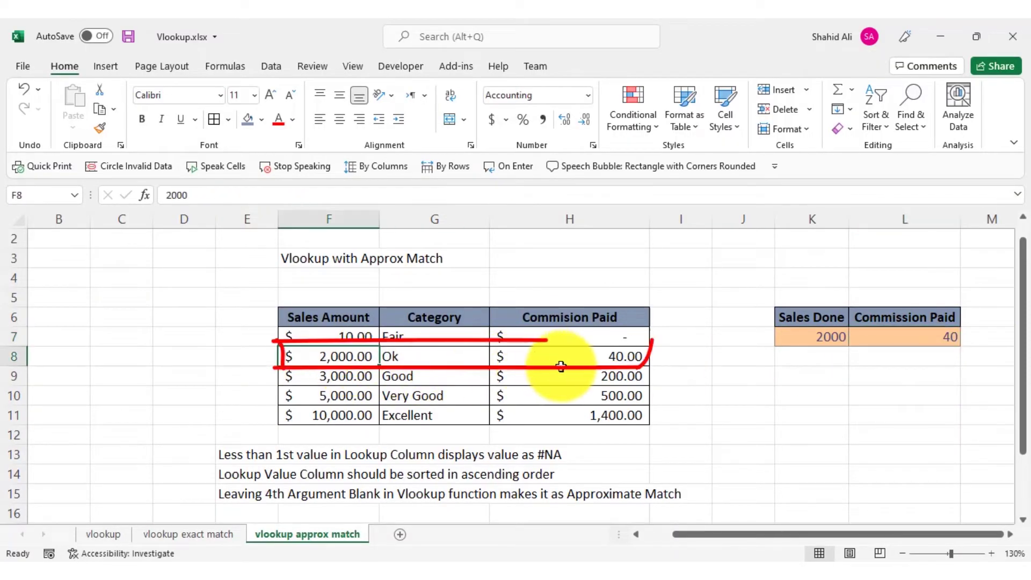
left_click(609, 359)
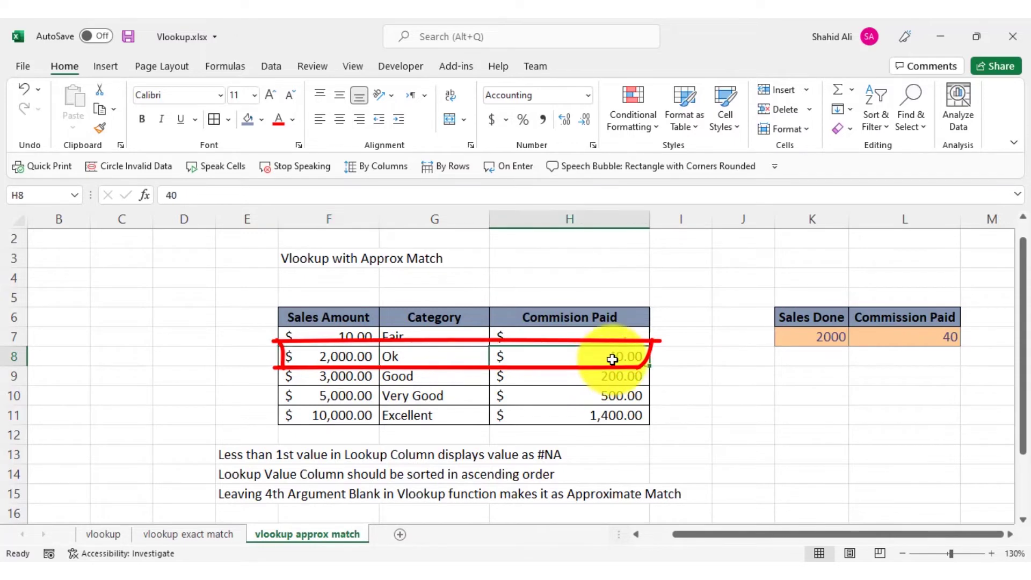
Test the lookup with Sales Done values of 2500 and 1900 in K7, comparing the second result with row 7
left_click(810, 337)
type("25")
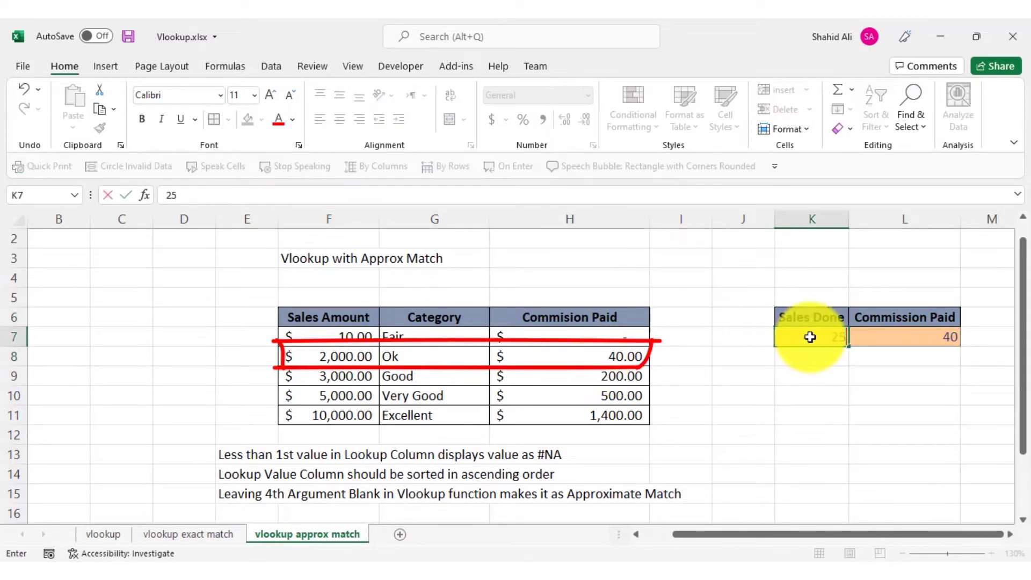
key("Return")
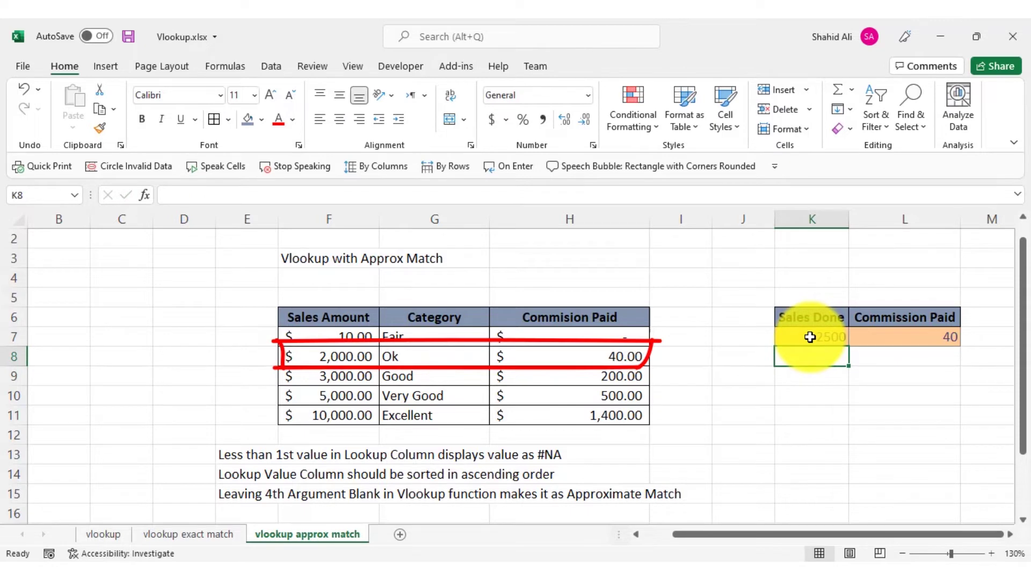
left_click(811, 336)
type("19")
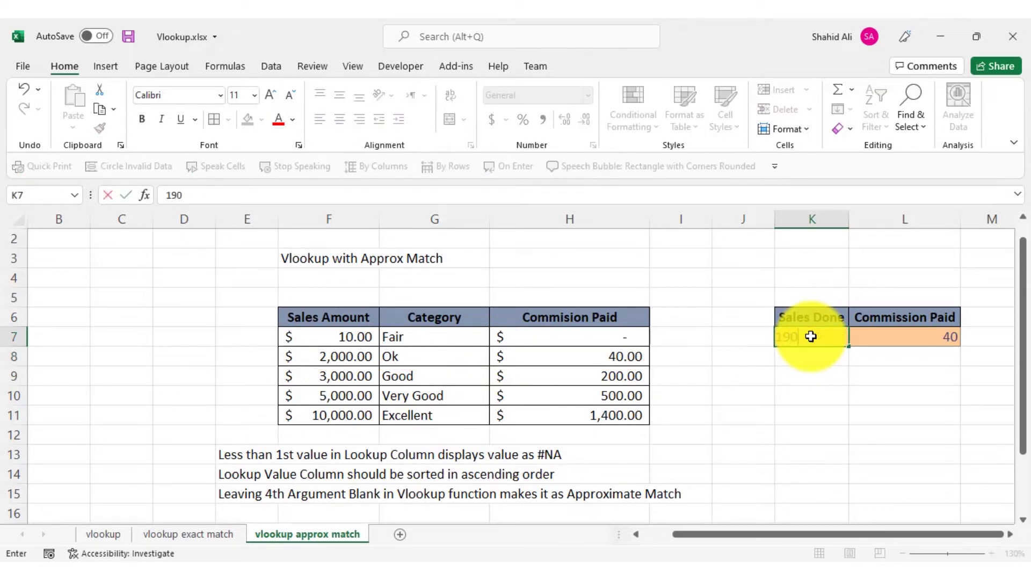
key("ctrl+Return")
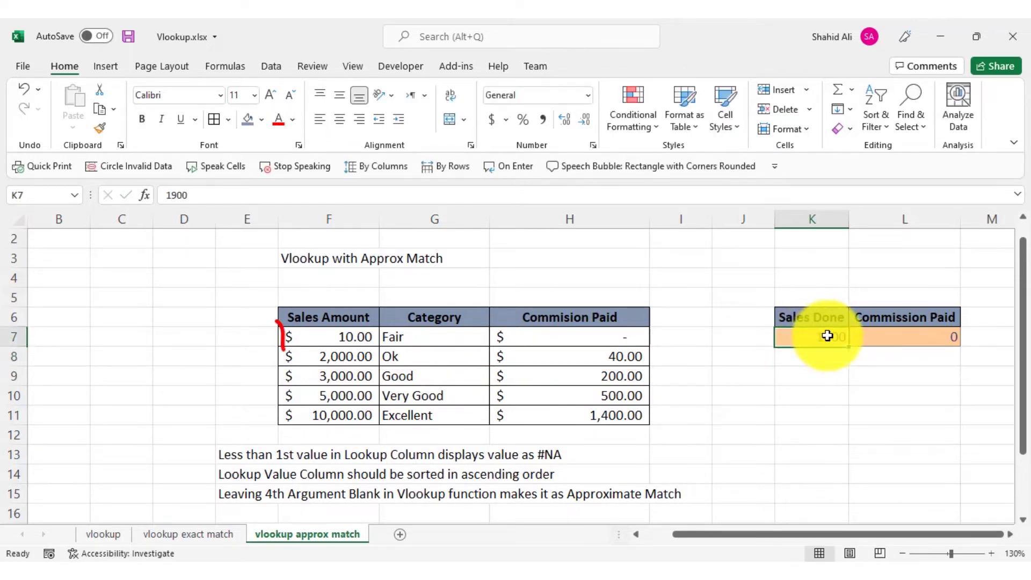
left_click(329, 336)
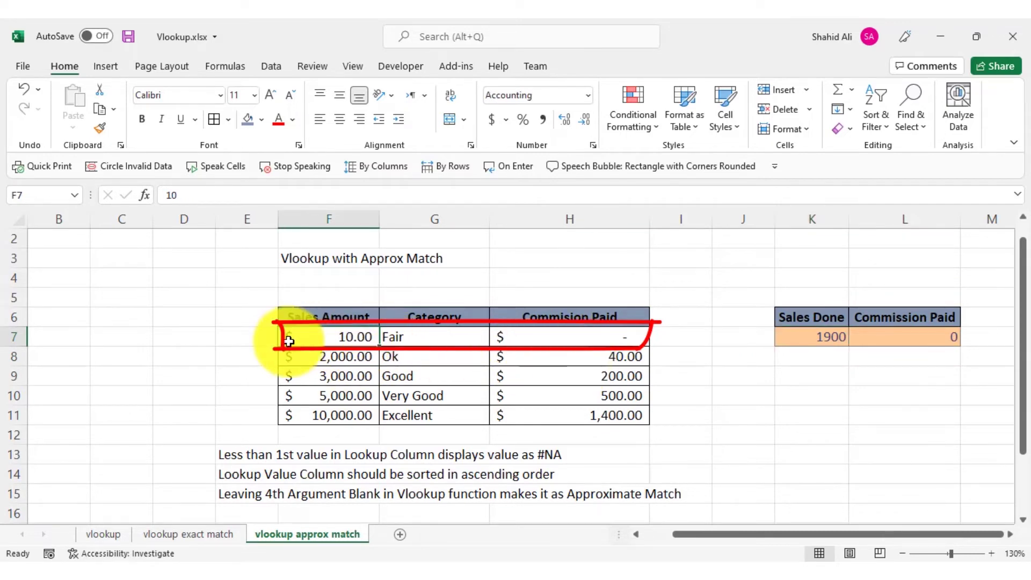
Test the lookup with Sales Done values of 3000 and 3500 in K7
left_click(826, 337)
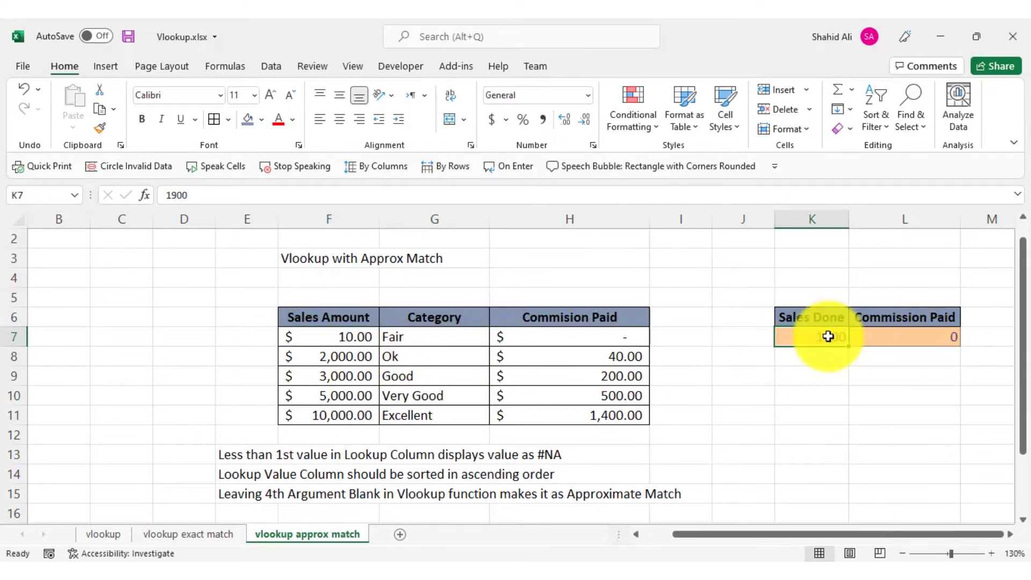
type("30")
key("Return")
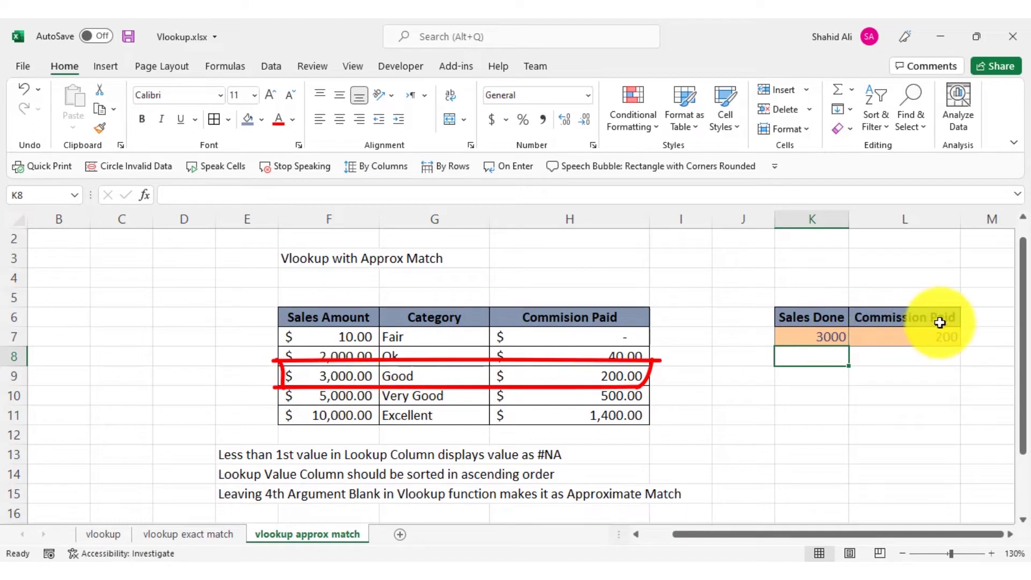
left_click(833, 335)
type("3")
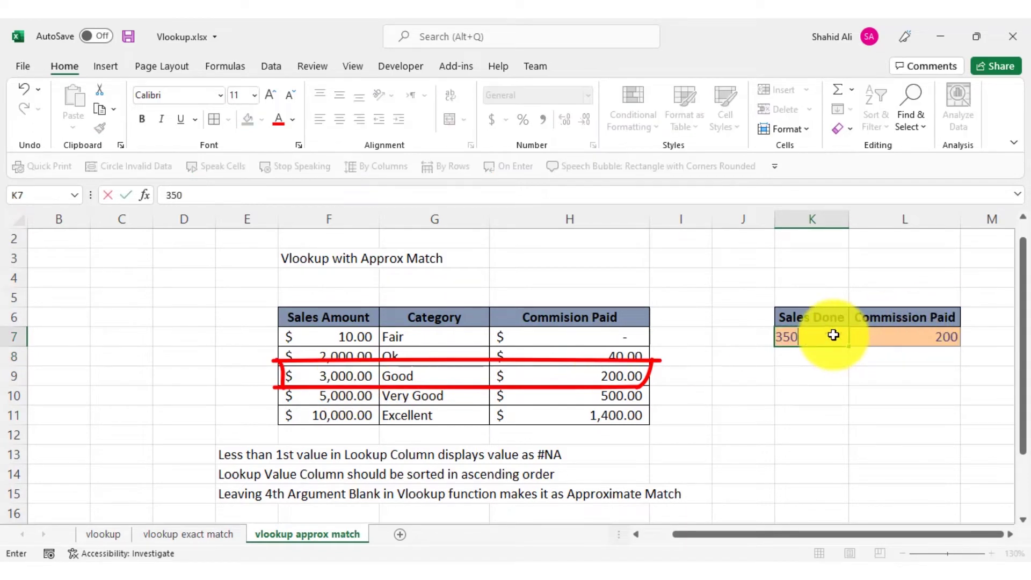
key("Return")
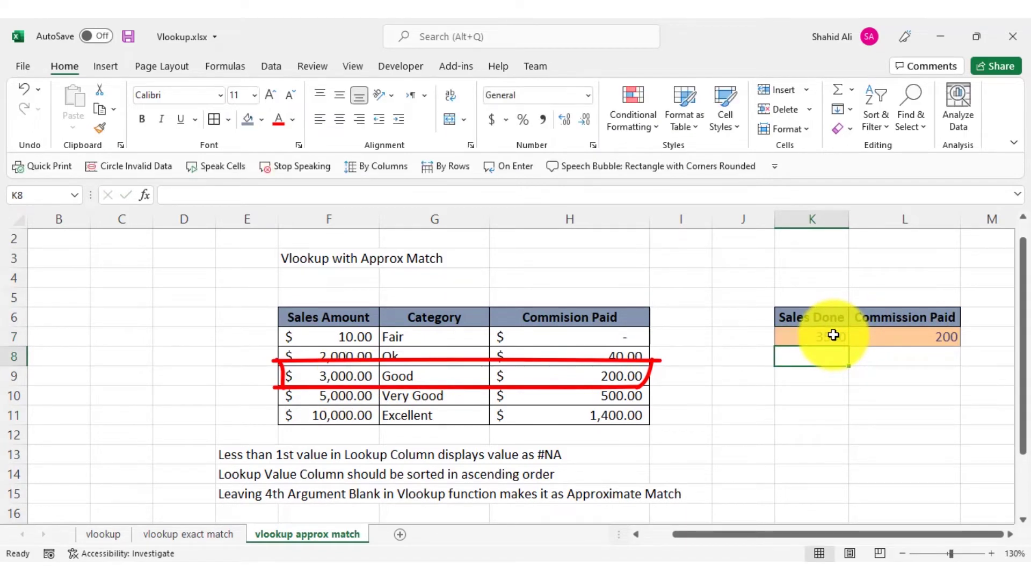
Test the lookup with Sales Done values of 3999 and 4000 in K7
left_click(833, 335)
type("3999")
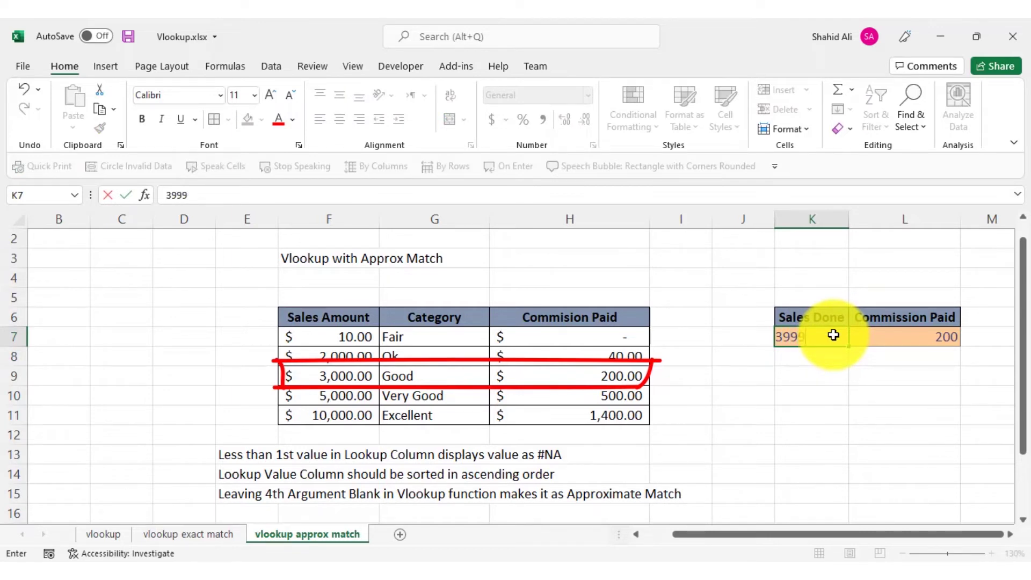
key("Return")
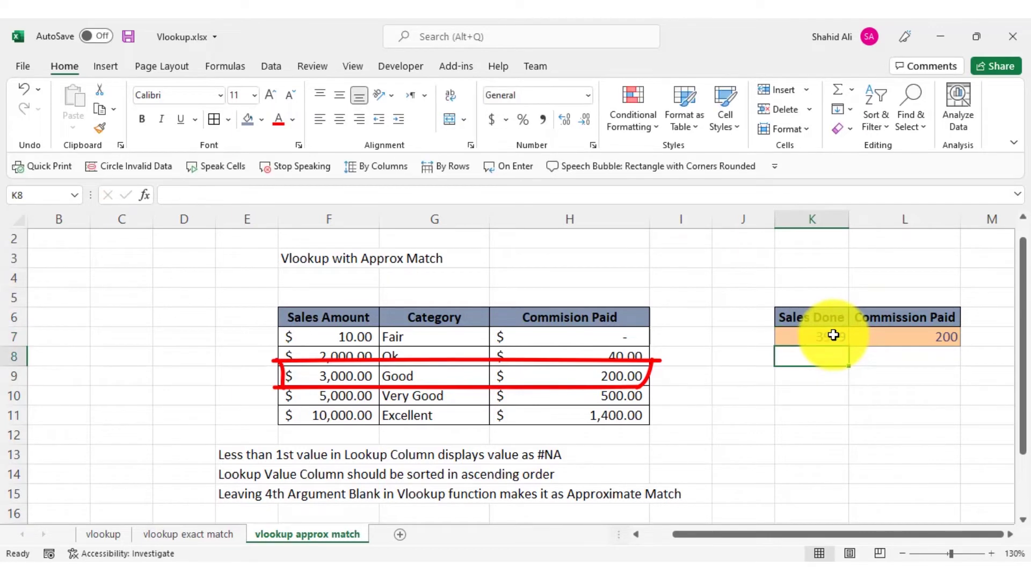
left_click(834, 335)
type("40")
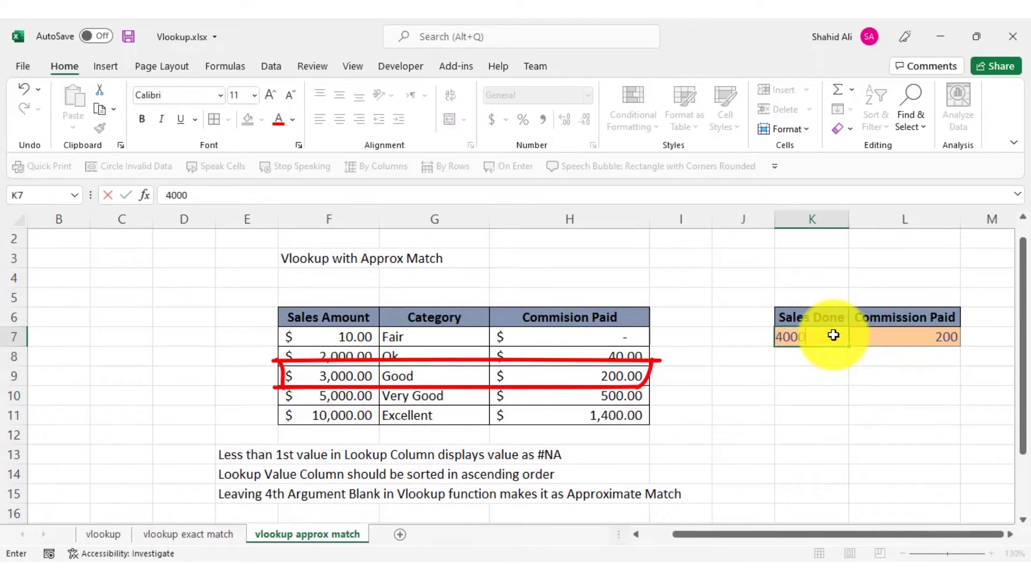
type("00")
key("Return")
Set Sales Done in K7 to 5000 and compare the returned commission with row 10 of the table
left_click(833, 335)
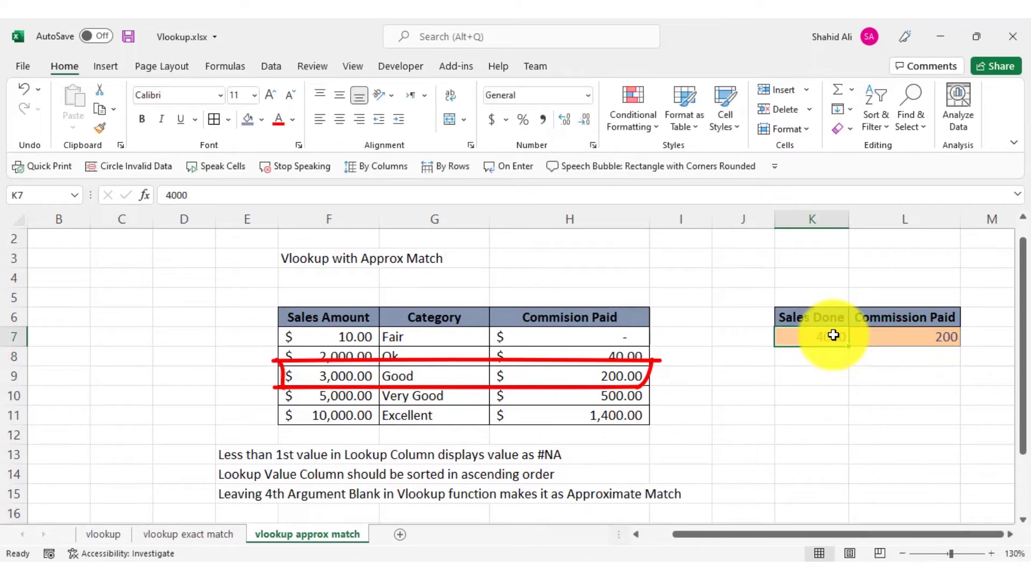
type("5000")
key("Return")
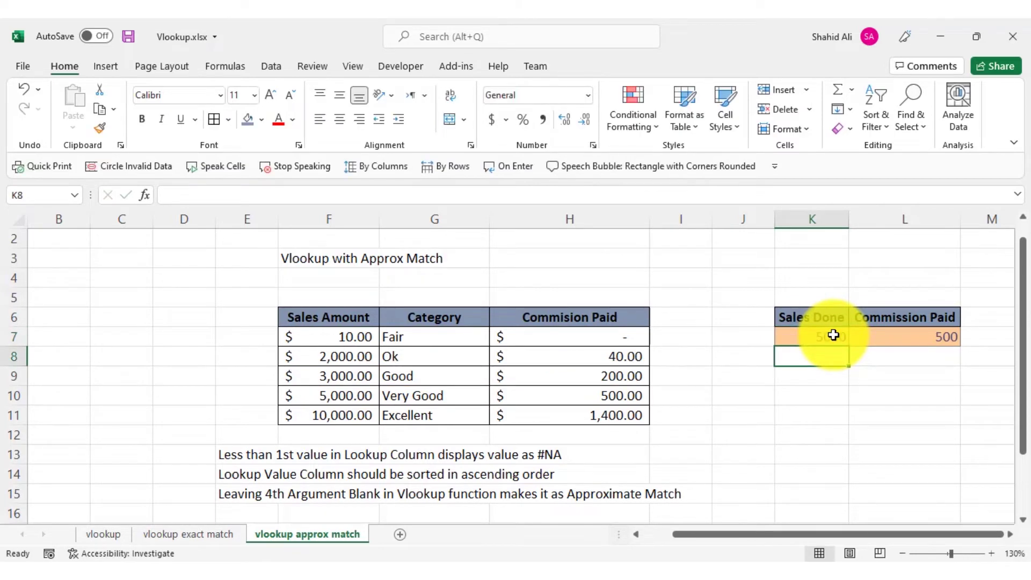
left_click(367, 397)
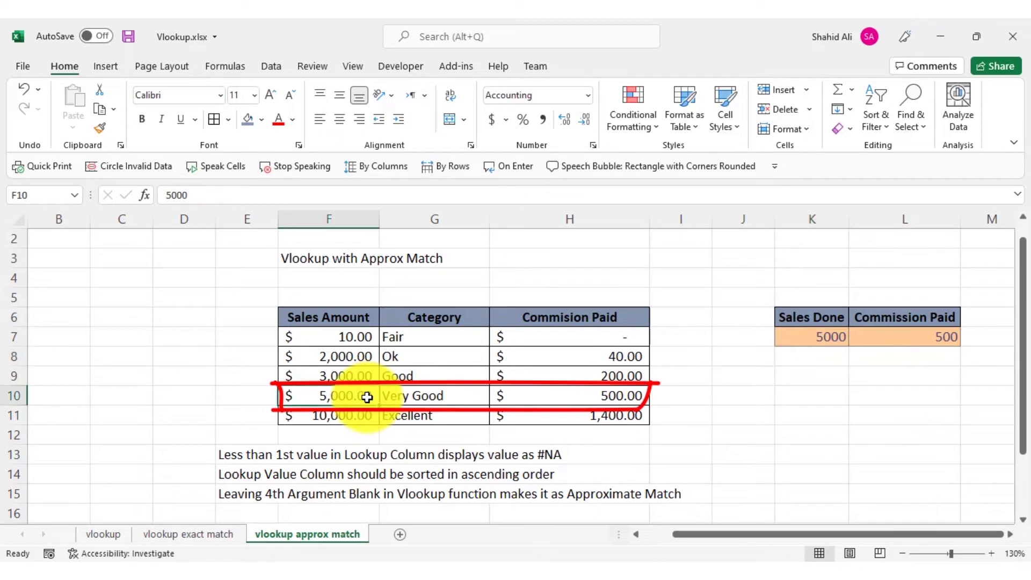
left_click(577, 395)
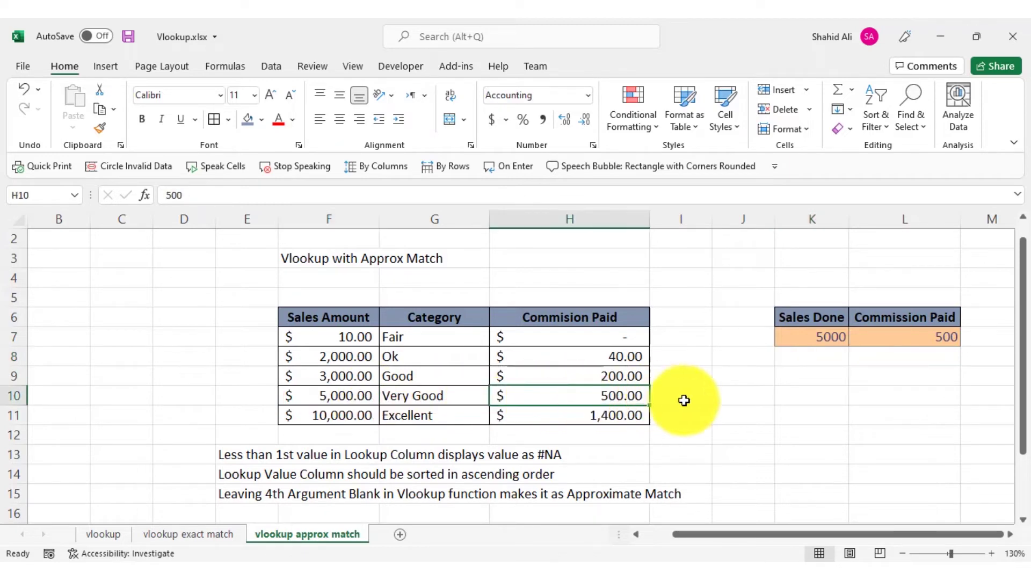
Set Sales Done in K7 to 10000 to test the highest sales tier
left_click(833, 340)
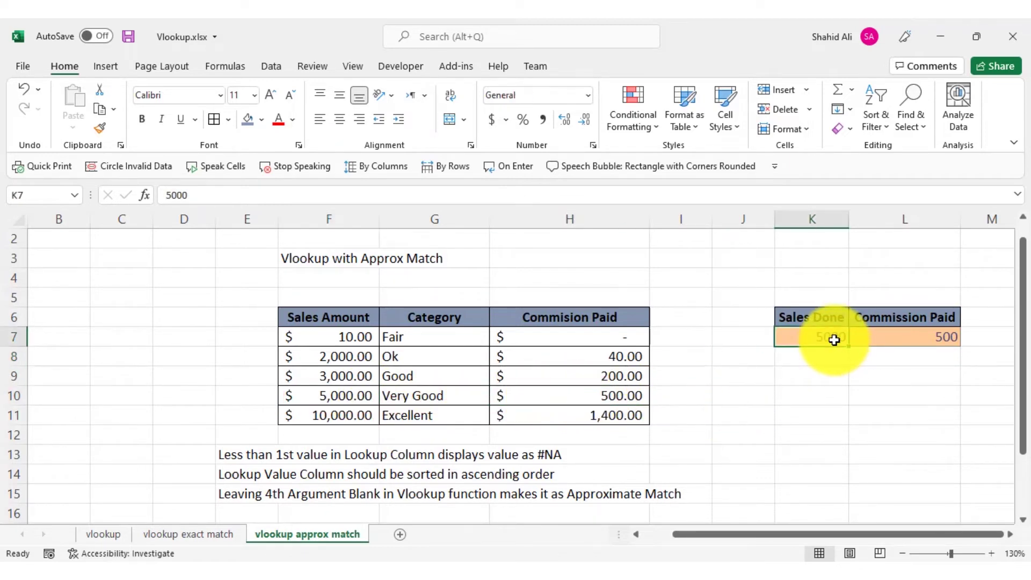
type("10000")
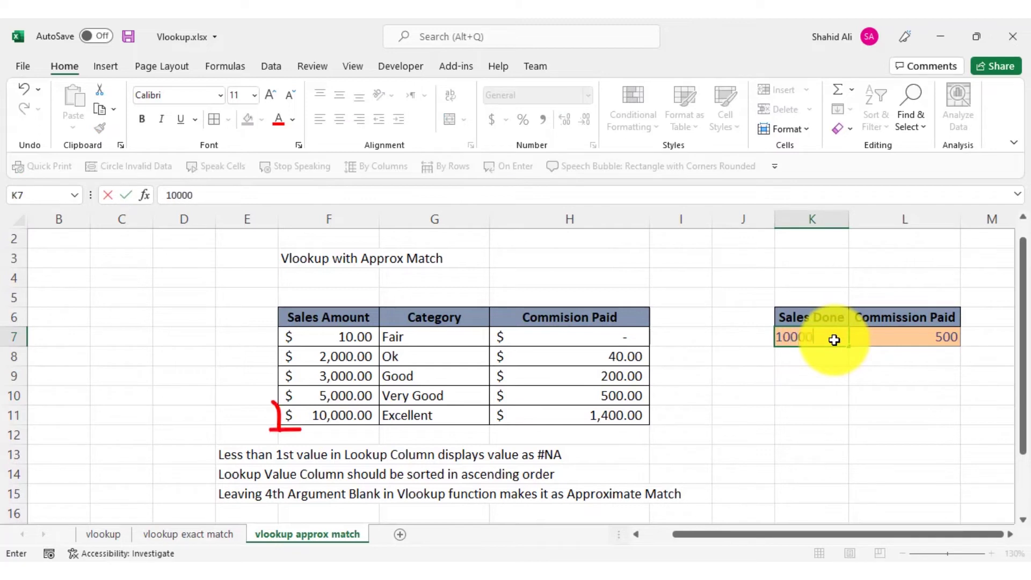
key("Return")
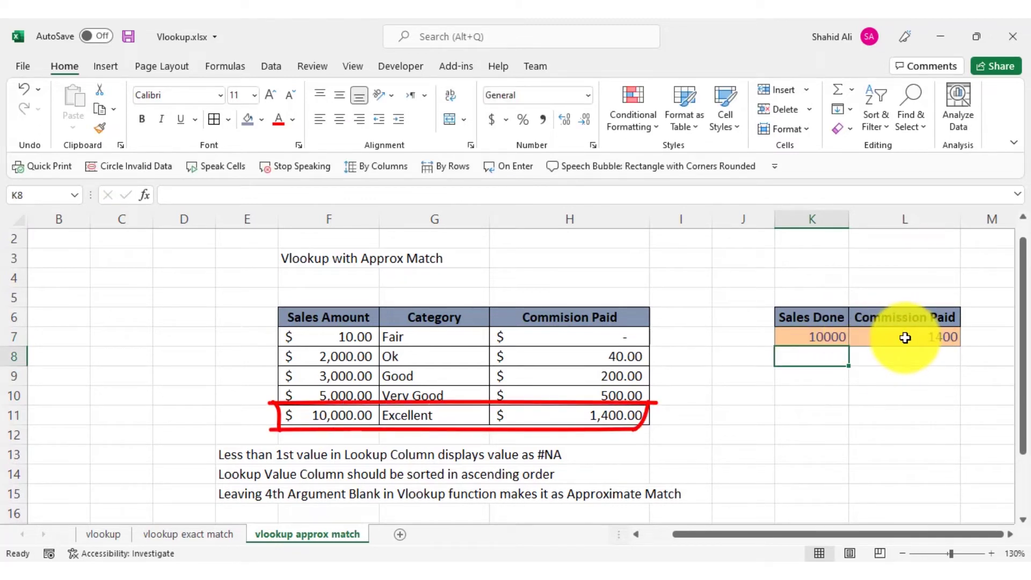
Set Sales Done in K7 to 20000 to test a value above the highest sales tier
left_click(818, 337)
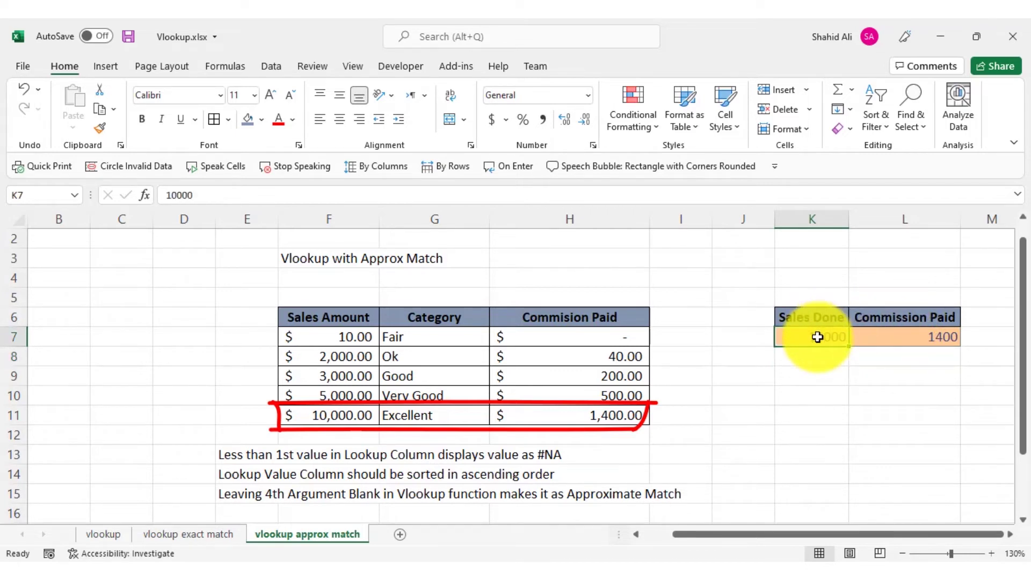
type("20")
key("Return")
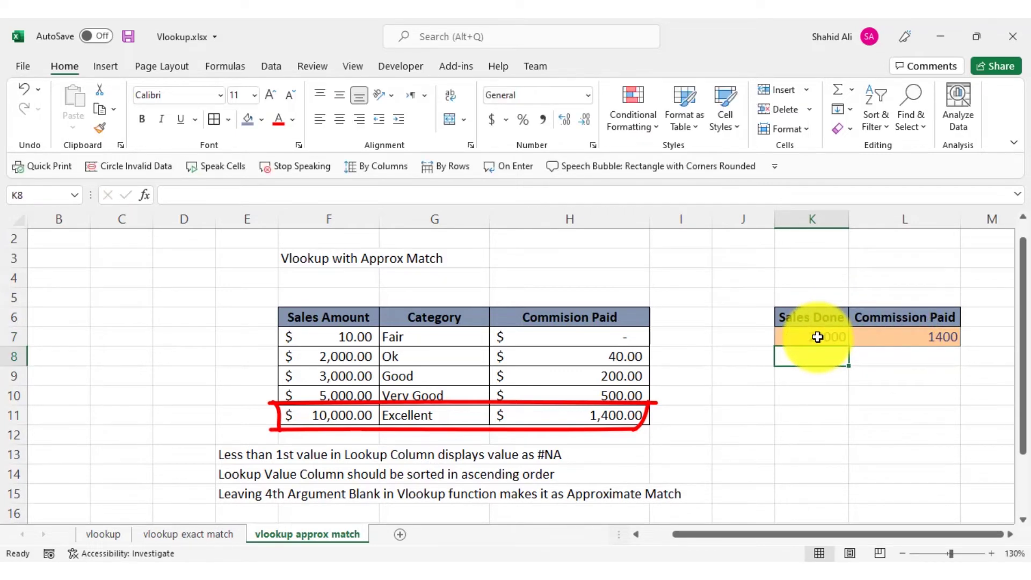
Set Sales Done in K7 to -100 to test a value below the first sales tier
left_click(839, 336)
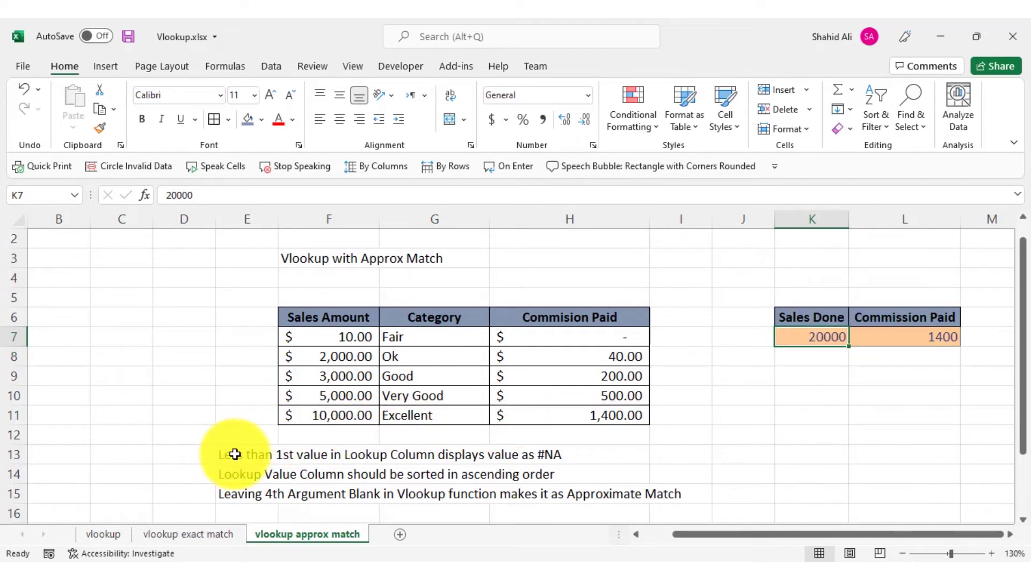
left_click_drag(235, 454, 670, 417)
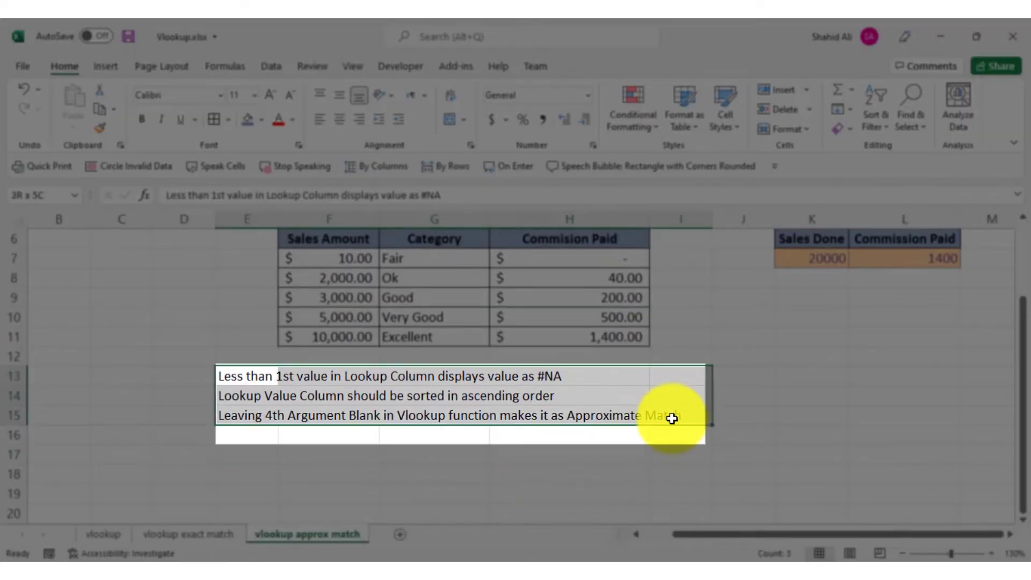
left_click(807, 260)
type("=")
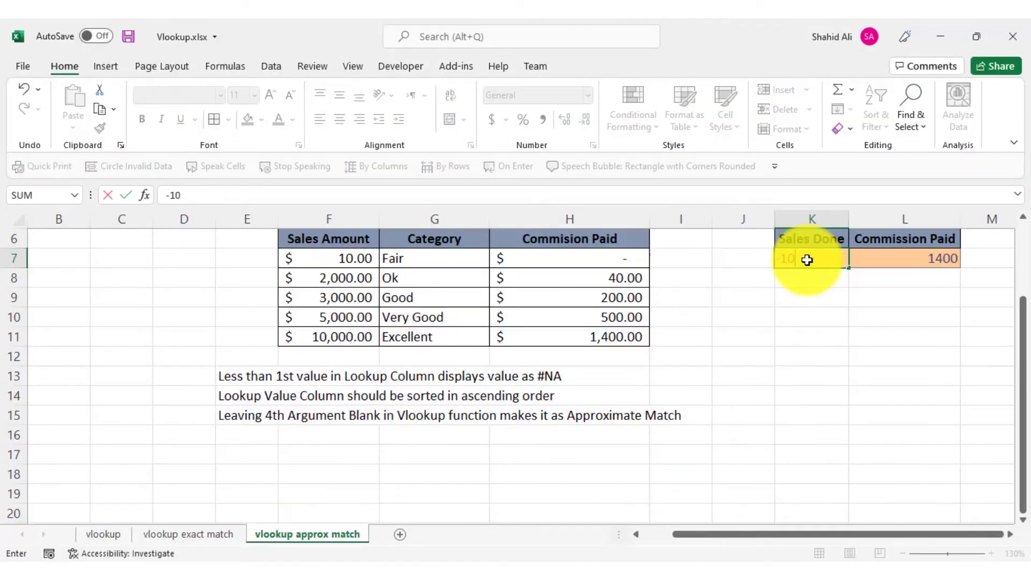
type("100")
key("Return")
left_click(808, 259)
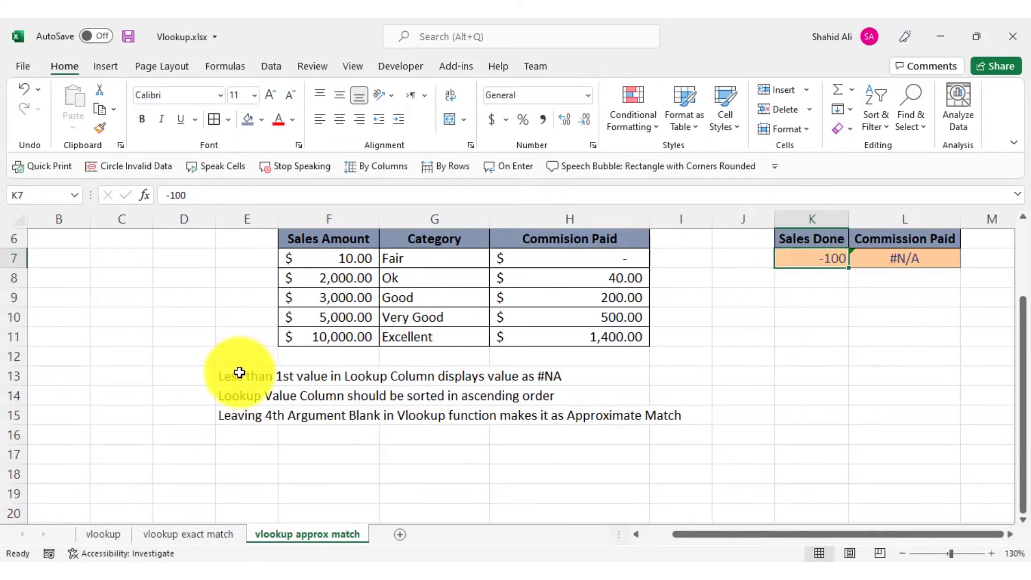
Review the first two notes against the Sales Amount column and add the heading "Rules:" in E12 above the notes
left_click_drag(239, 374, 550, 378)
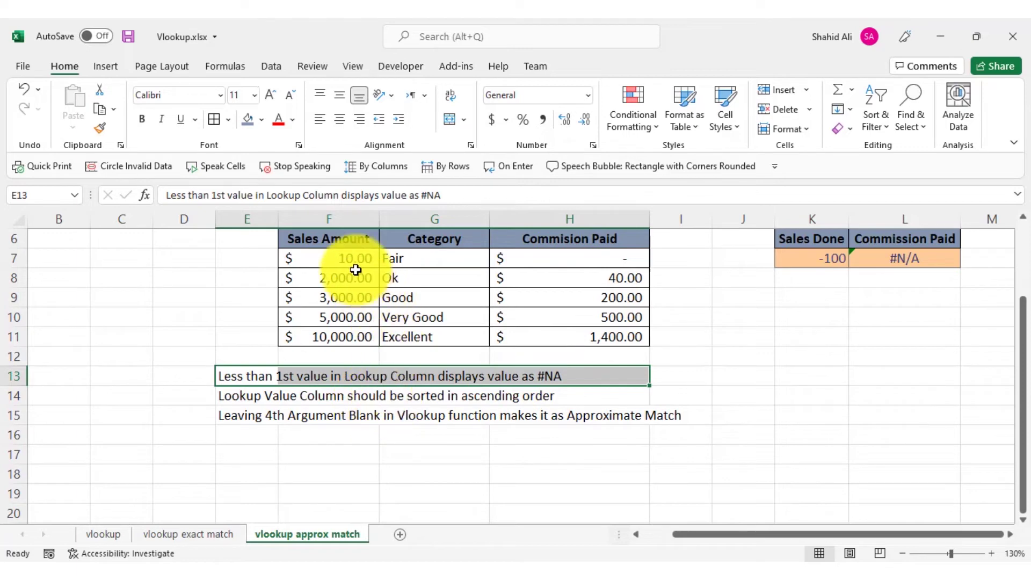
left_click_drag(231, 396, 539, 398)
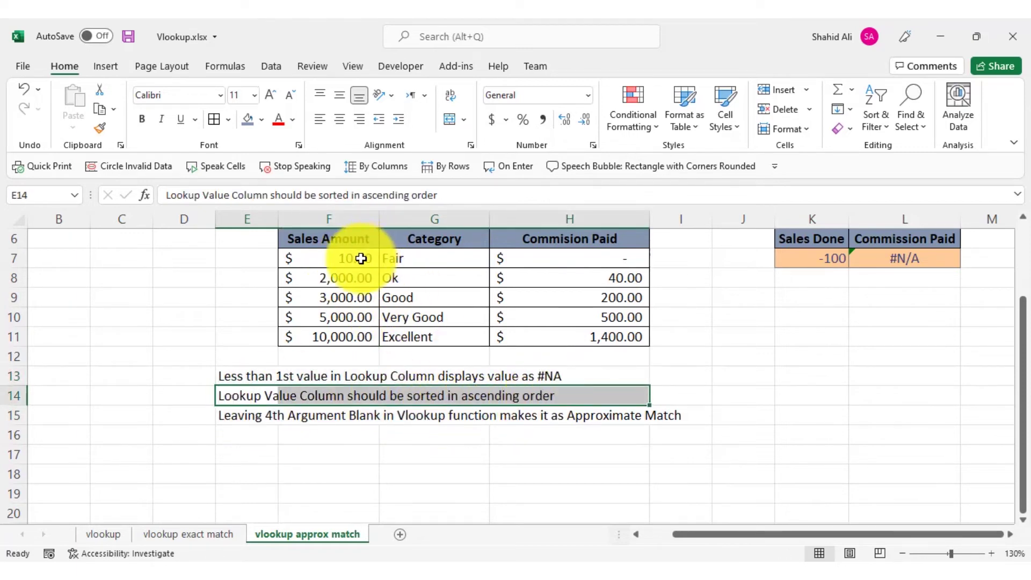
left_click_drag(360, 259, 356, 337)
left_click(255, 362)
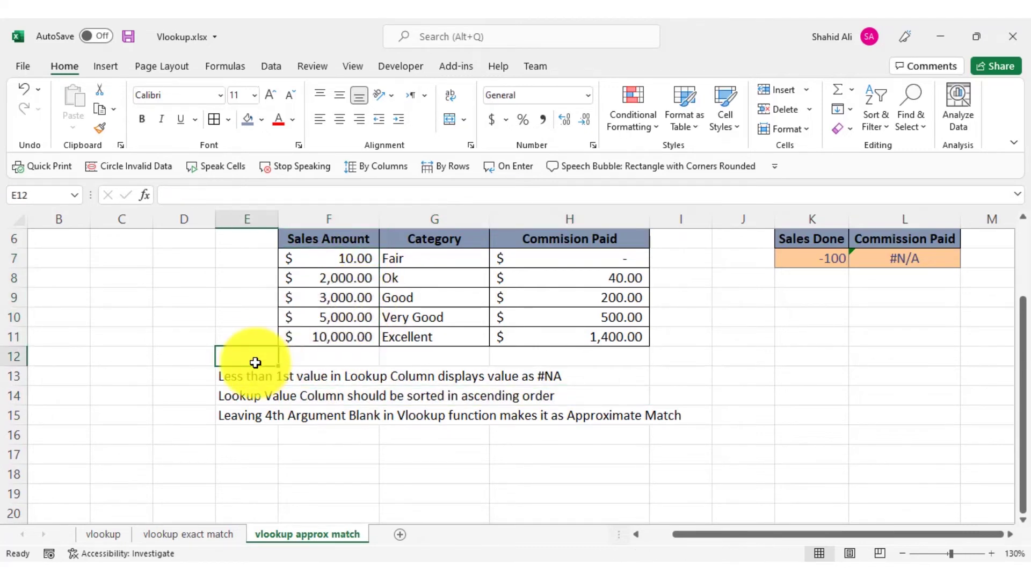
type("rU")
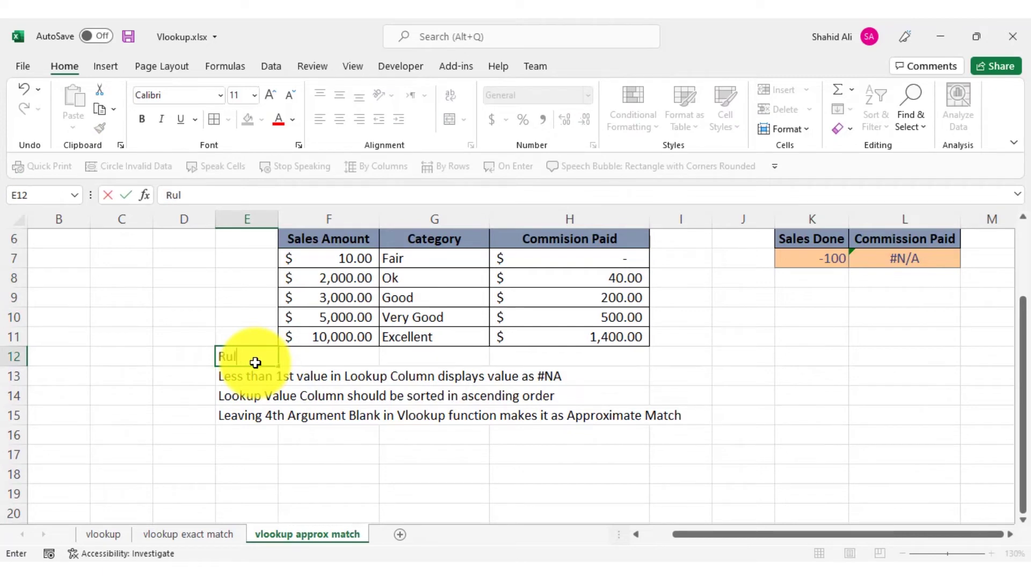
key("Return")
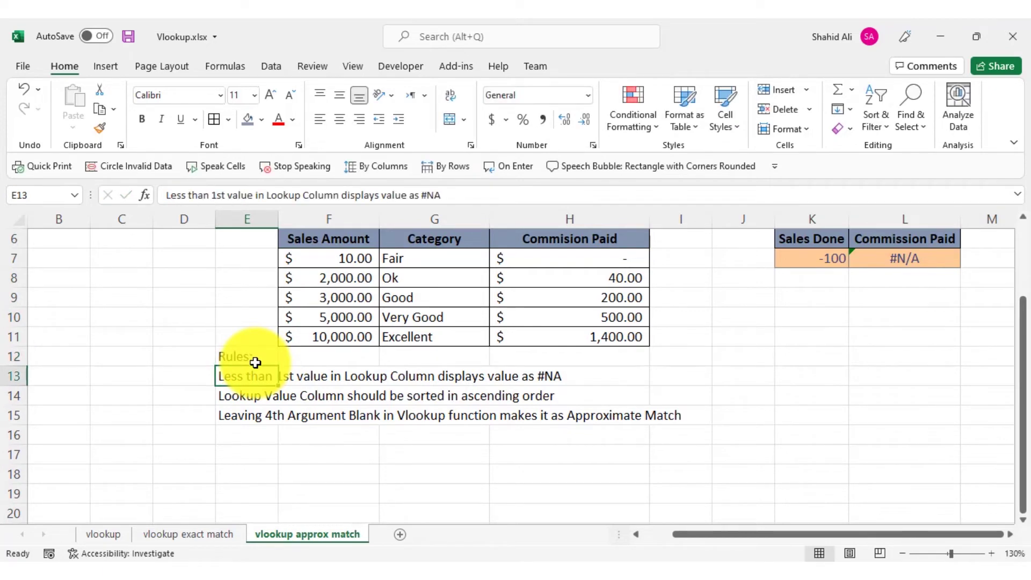
Replace the Commission Paid formula in L7 with =VLOOKUP(K7,F6:H11,3), omitting the fourth argument as described in the last rule
left_click(241, 418)
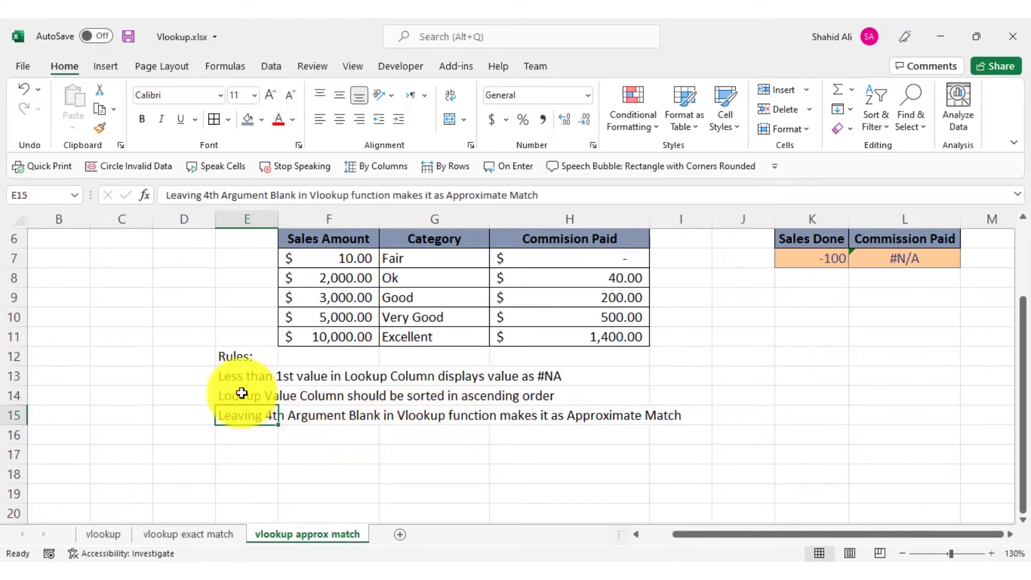
left_click_drag(248, 417, 645, 418)
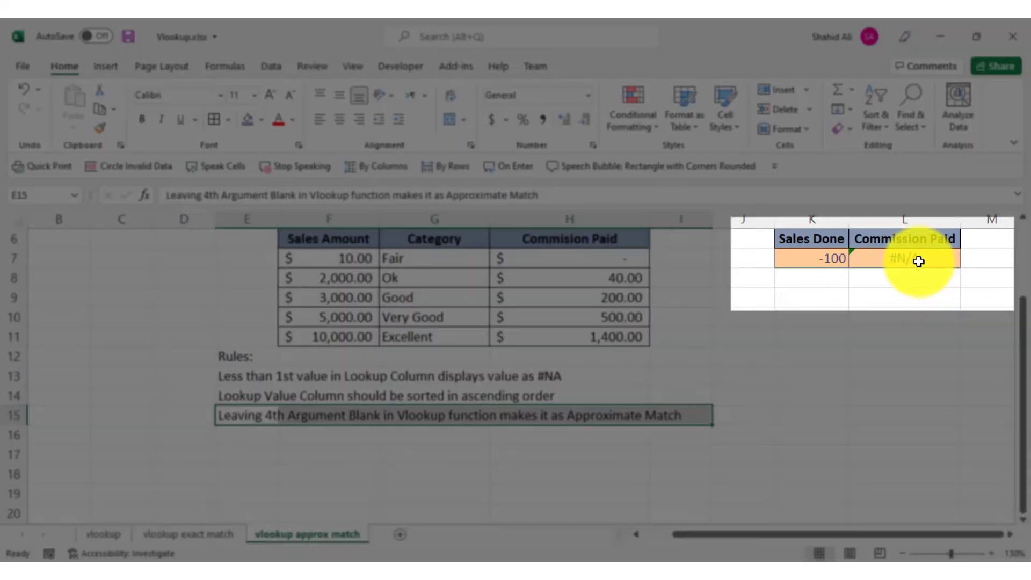
left_click(919, 260)
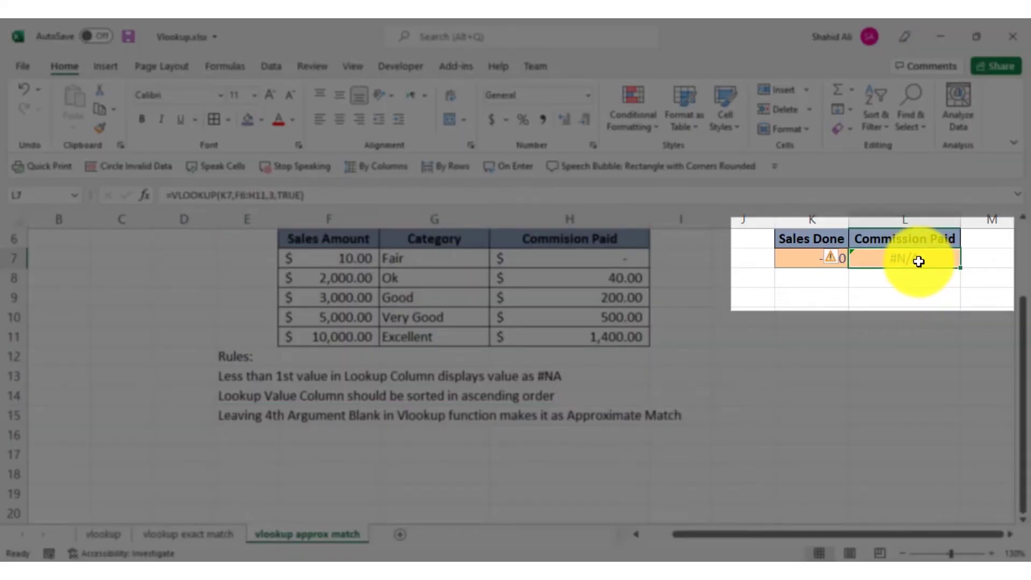
type("=vo")
key("BackSpace")
type("l")
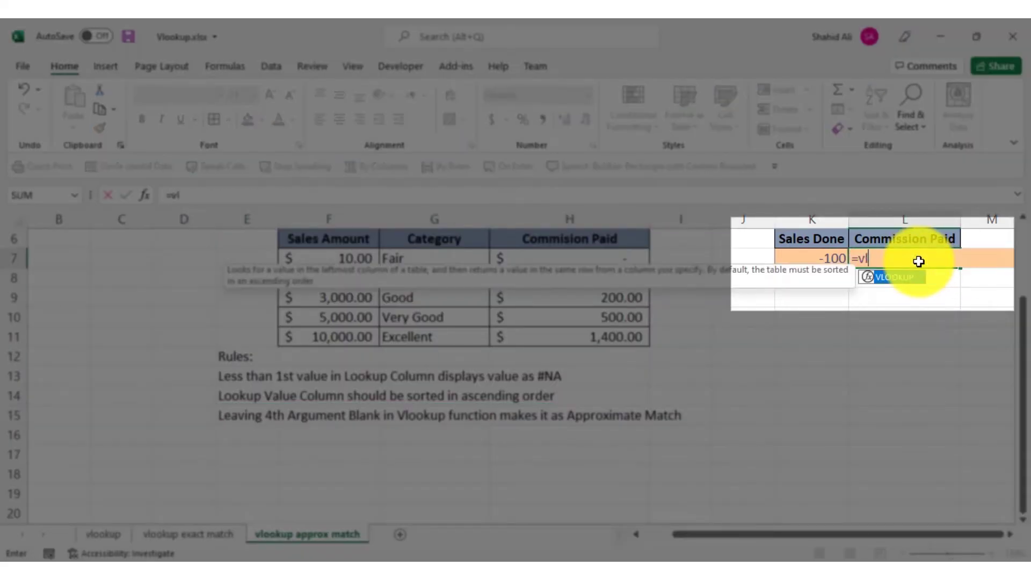
key("Tab")
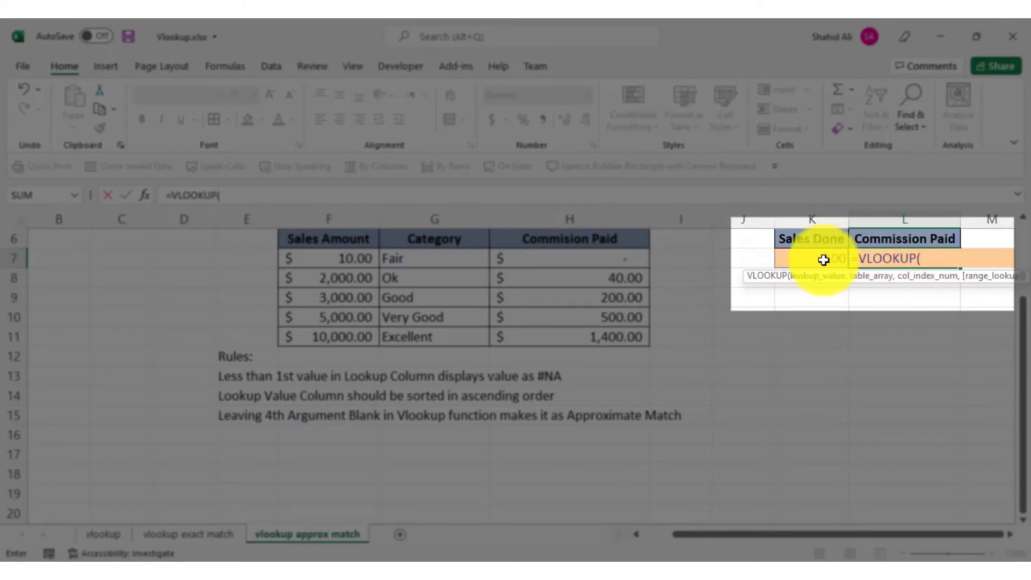
left_click(818, 260)
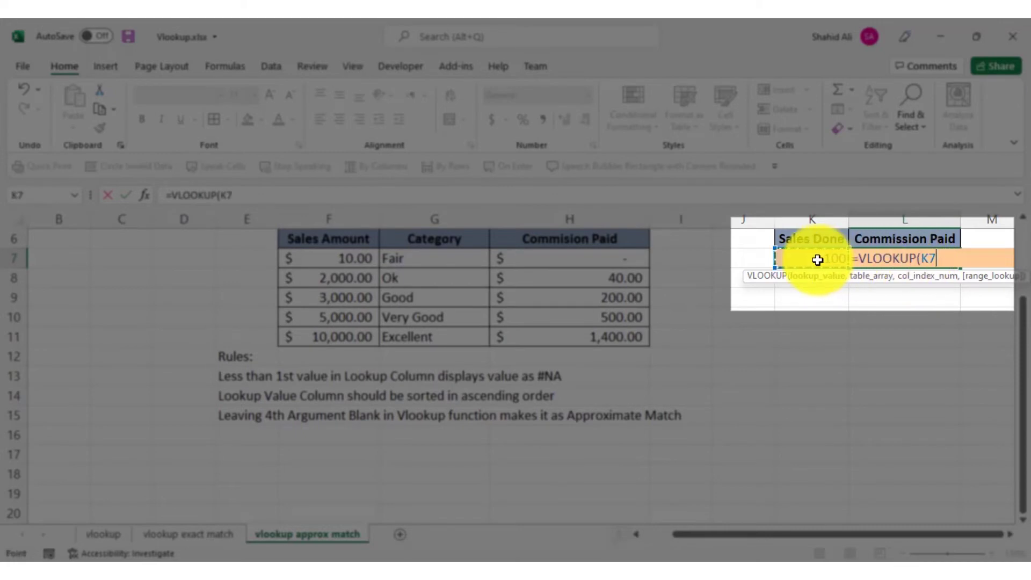
type(",")
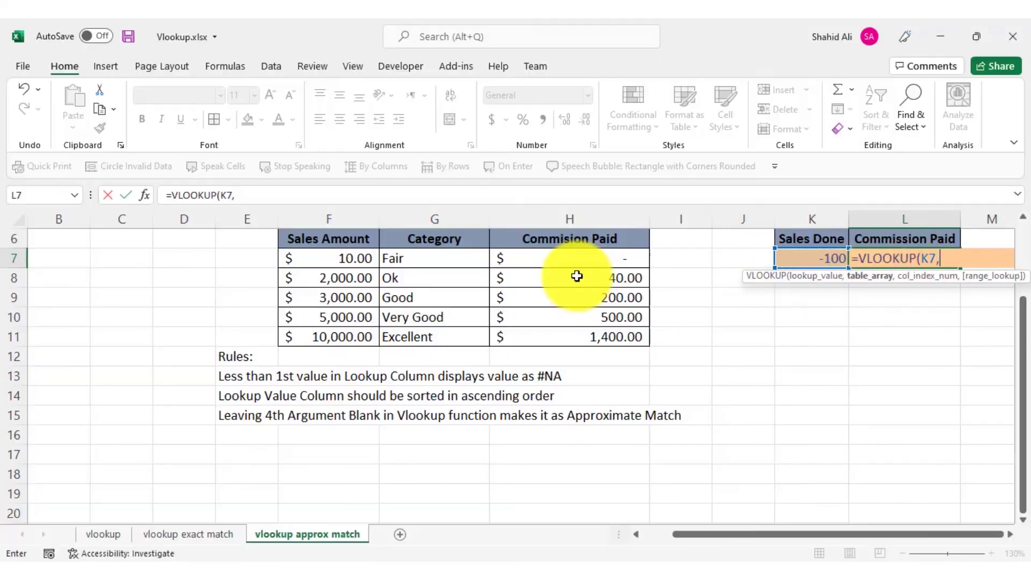
left_click_drag(361, 241, 562, 332)
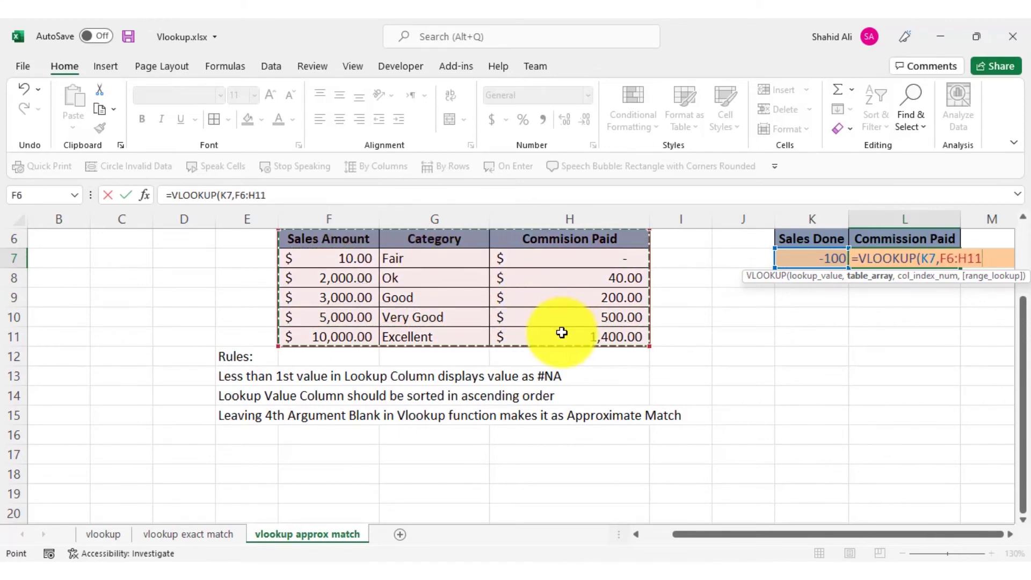
type(",")
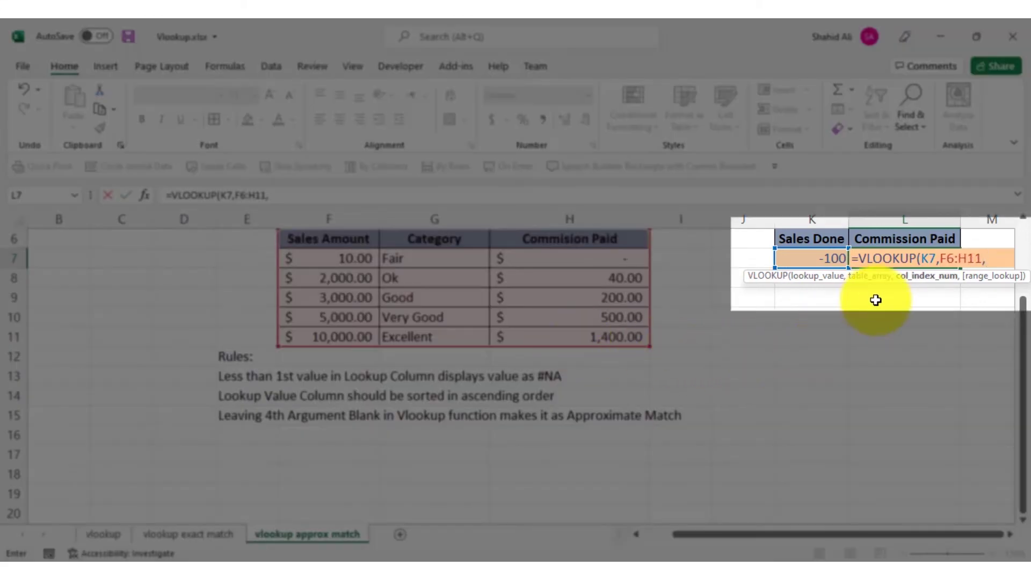
type("3)")
key("BackSpace")
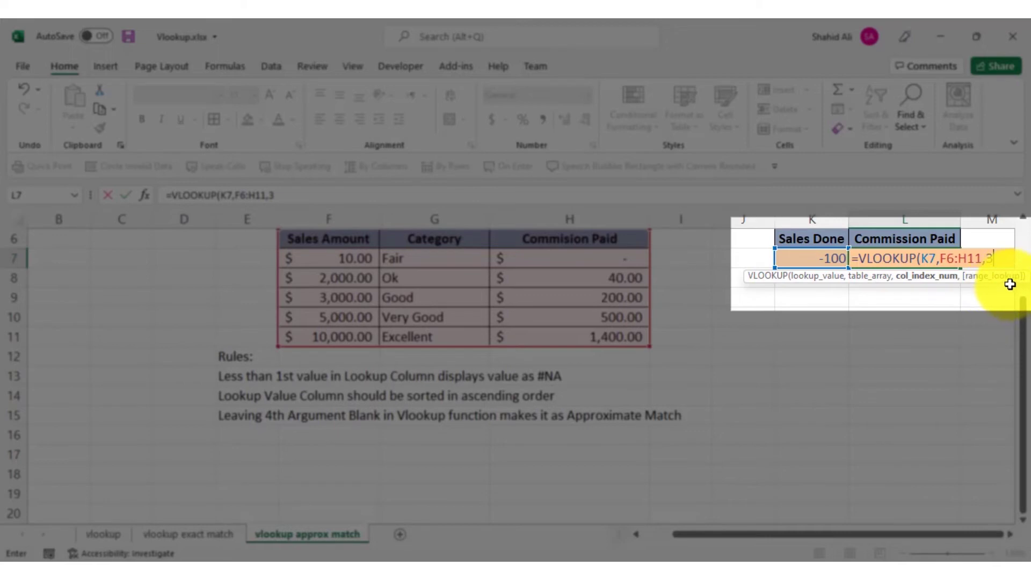
type(")")
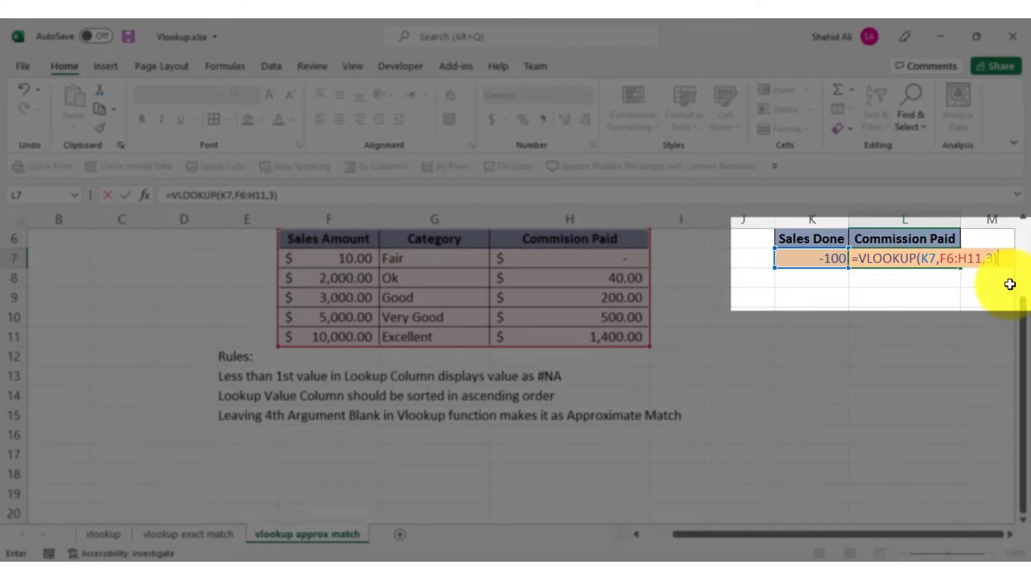
key("Return")
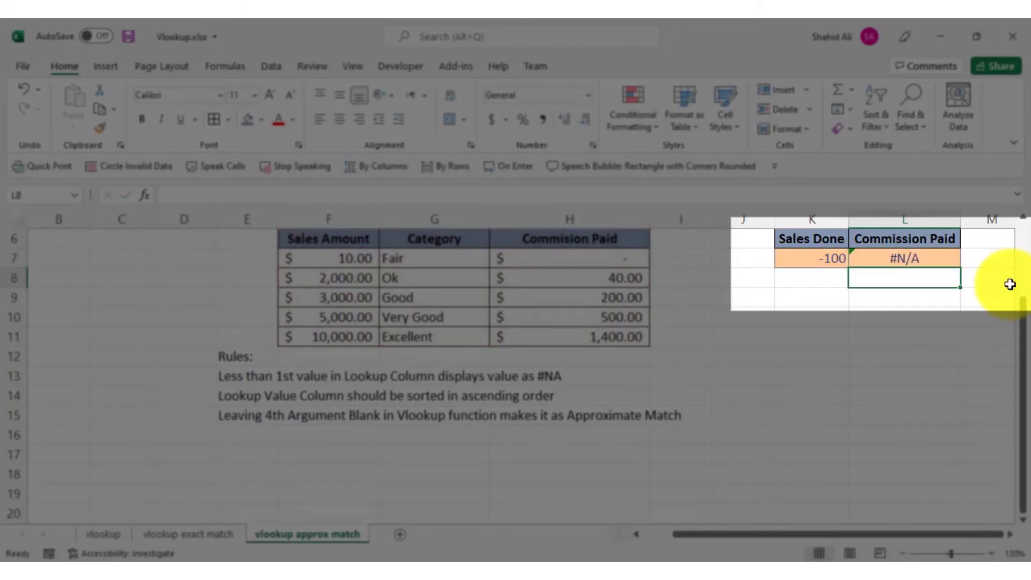
Test the shortened formula with Sales Done values of 100, 2000, 2500 and 3500 in K7
key("Up")
key("Left")
type("100")
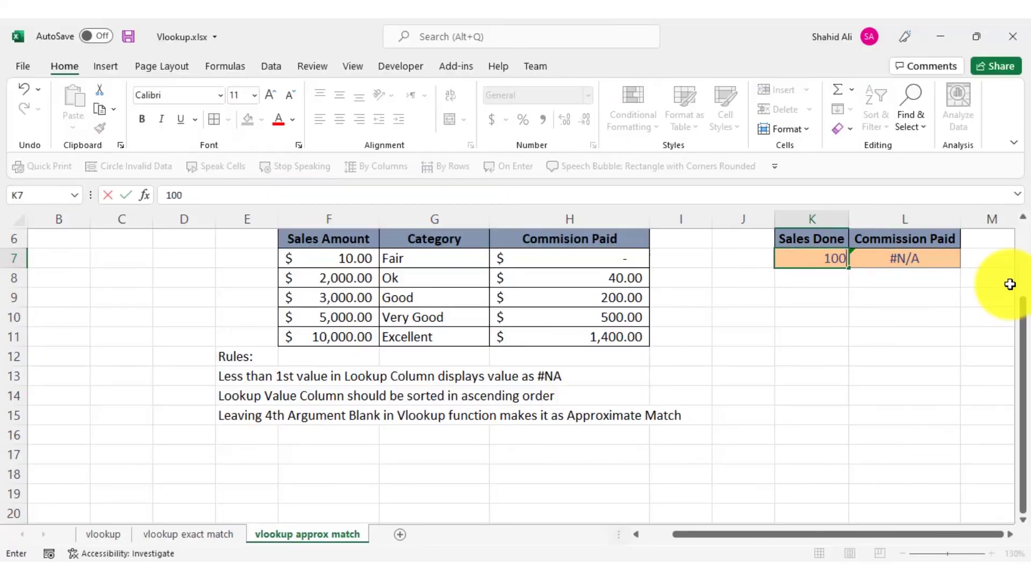
key("Return")
key("Up")
type("20")
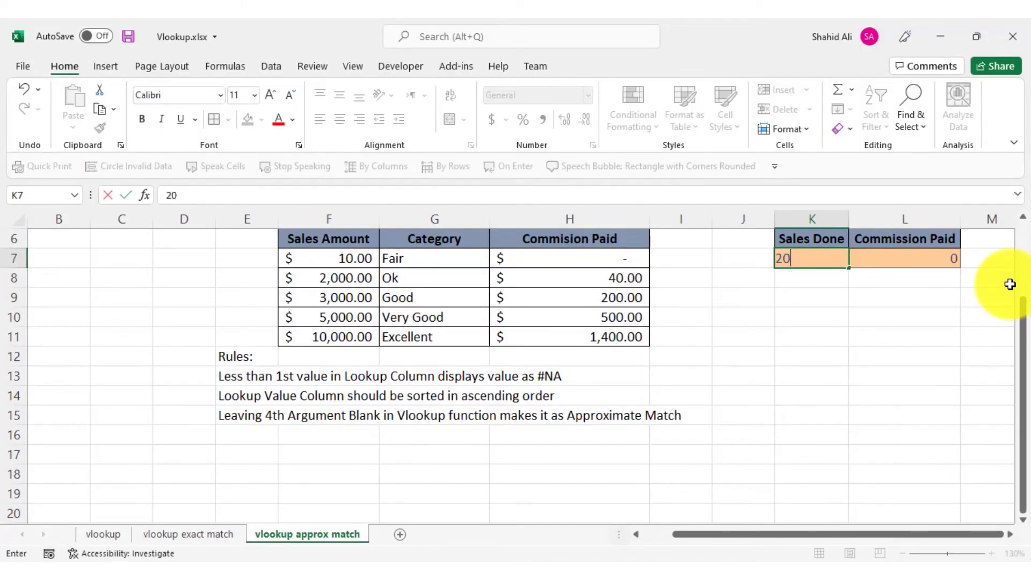
type("00")
key("Return")
key("Up")
type("25")
key("Return")
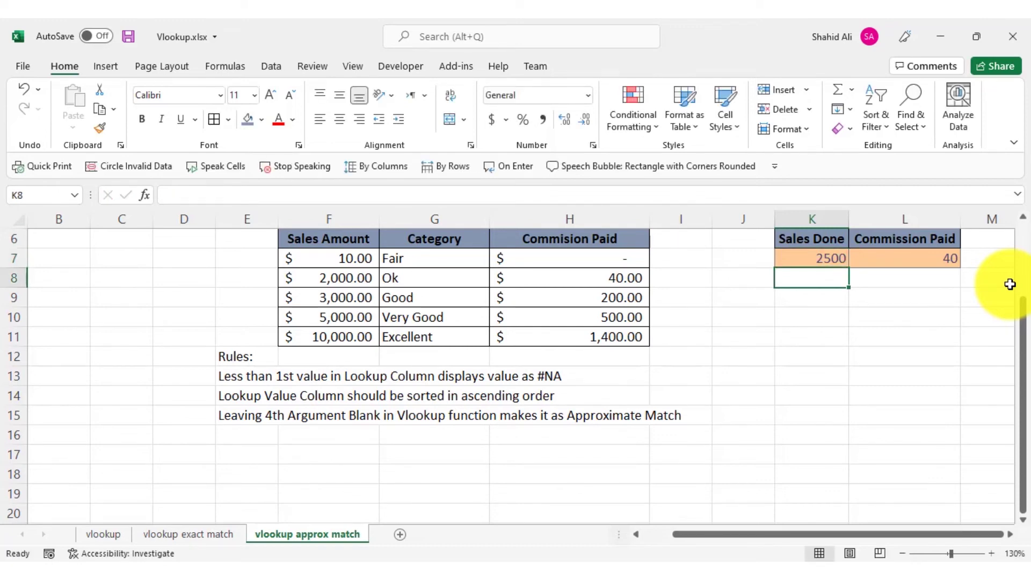
key("Up")
type("350")
key("Return")
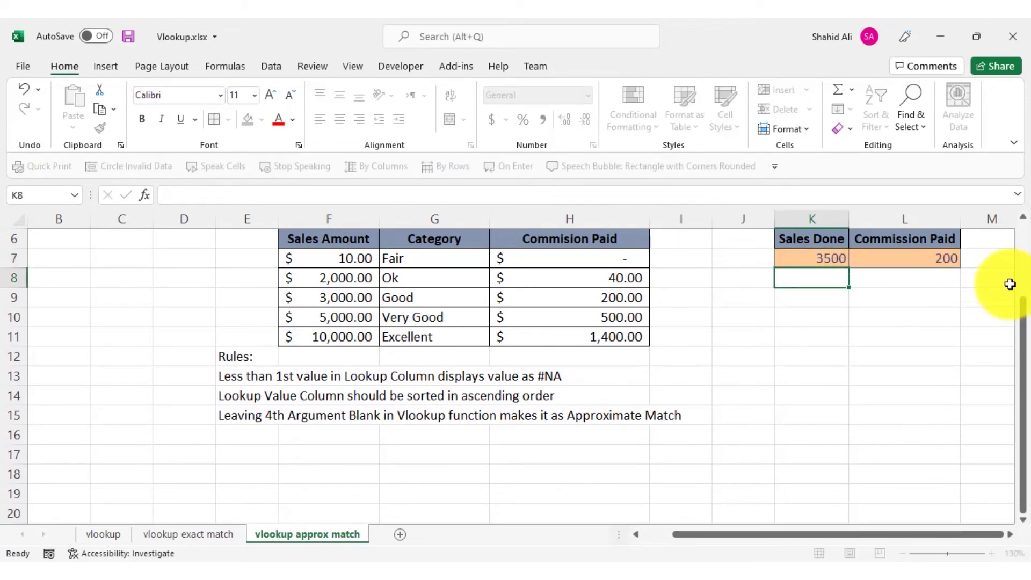
key("Up")
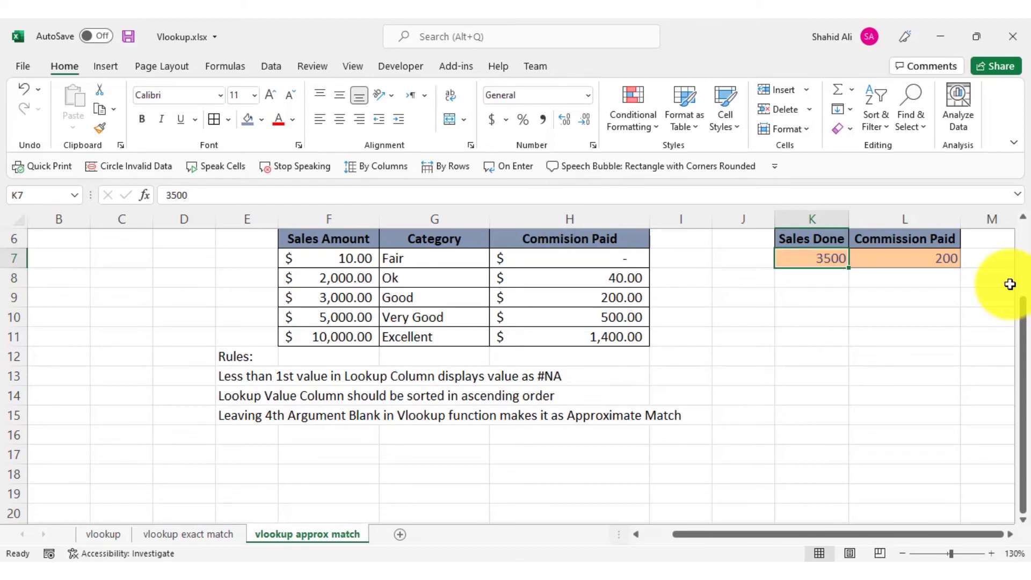
key("Left")
key("Left")
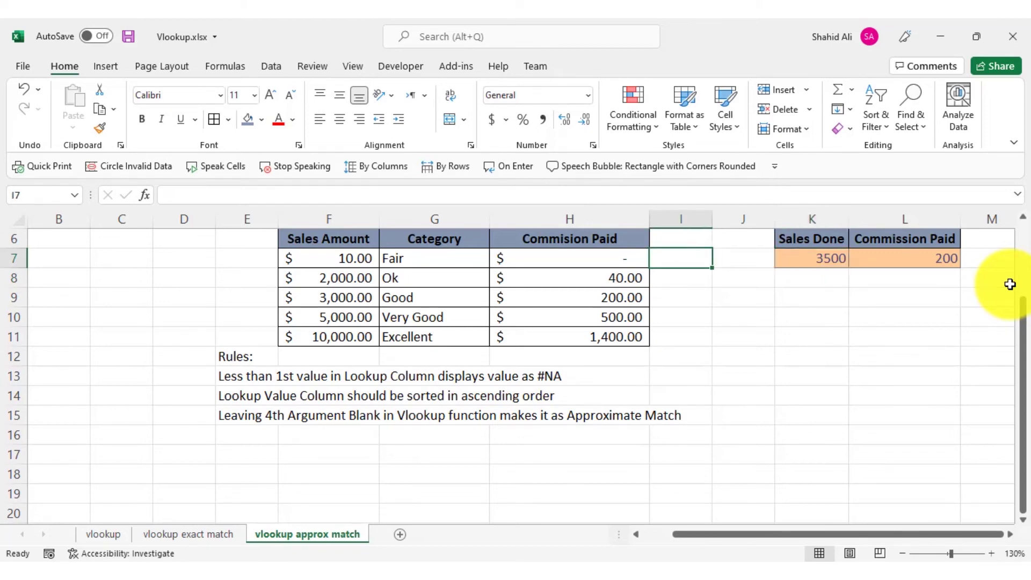
key("Up")
key("Up")
key("Up")
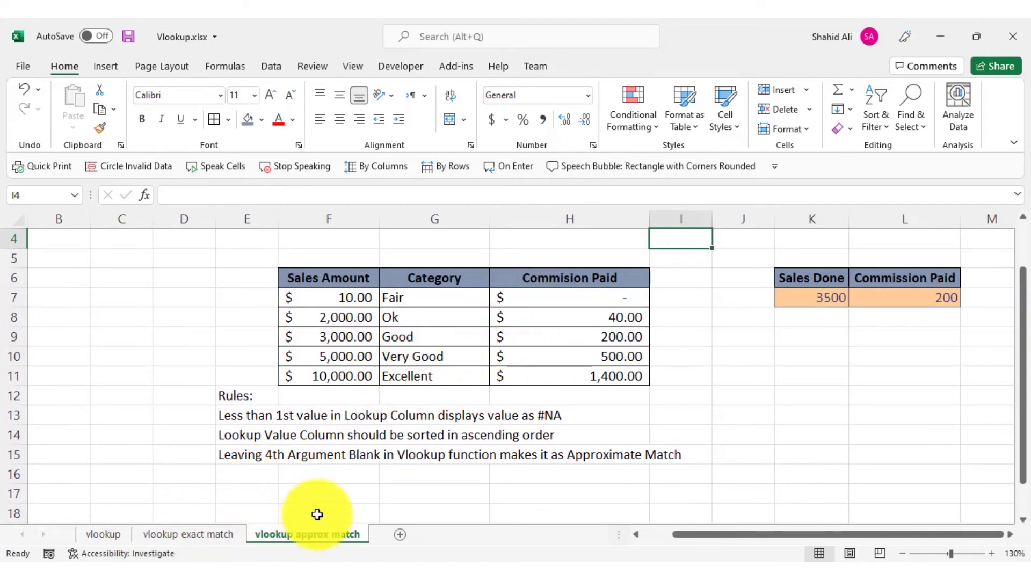
Add a new worksheet with the headings "Order No" in E5 and "Name" in F5, and enter the third source record's order number in E6
left_click(397, 537)
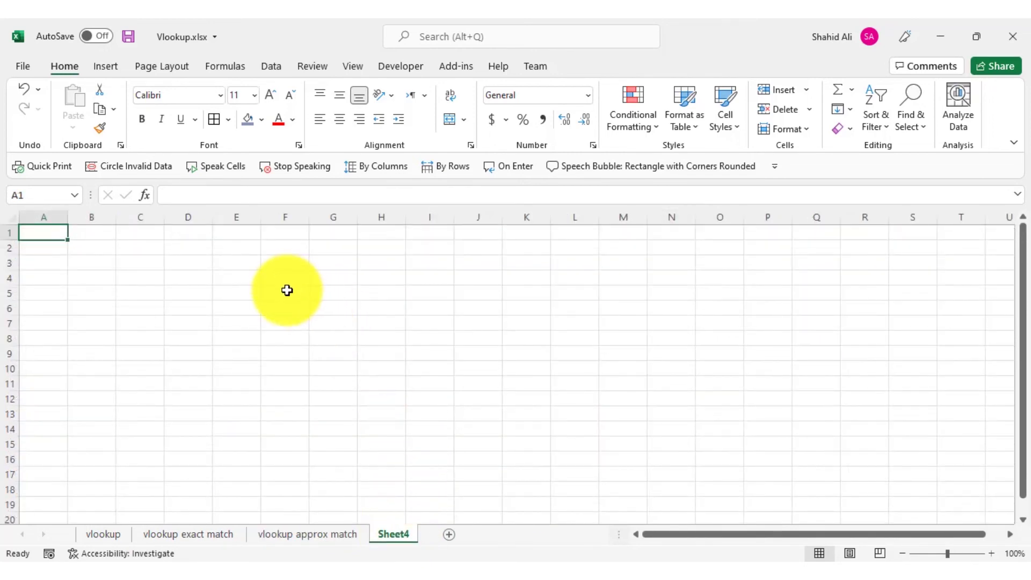
left_click(242, 297)
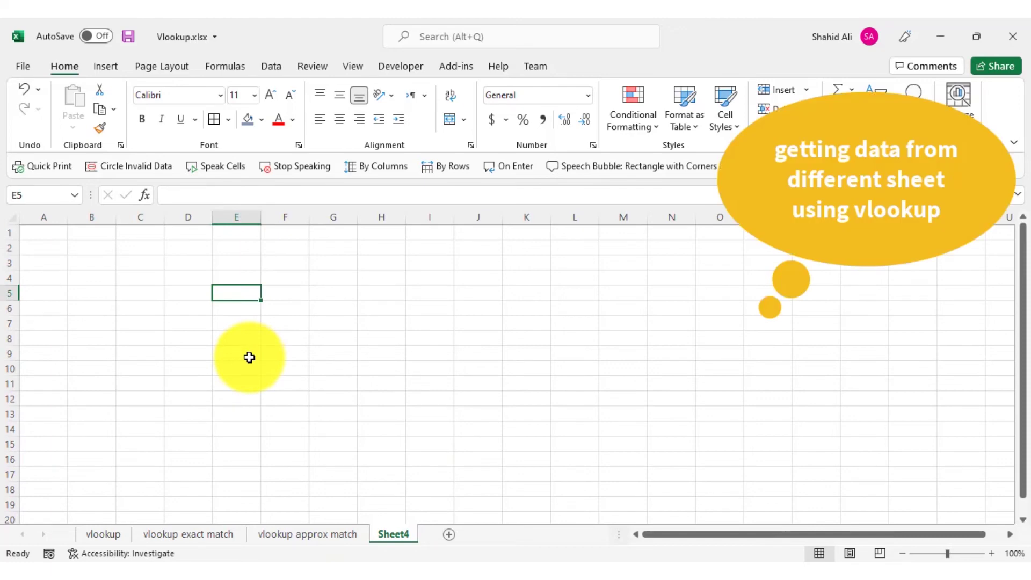
type("o")
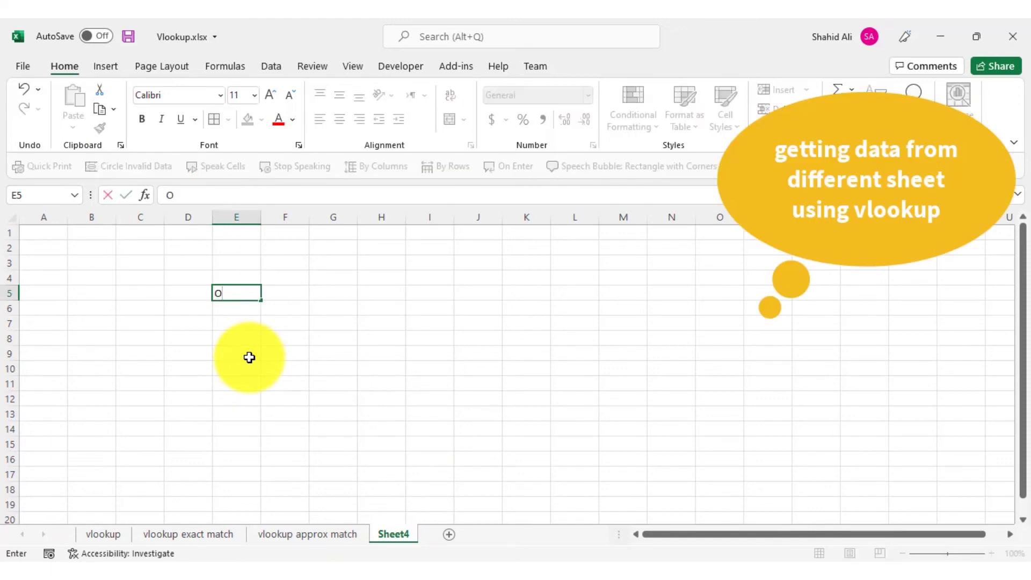
key("Tab")
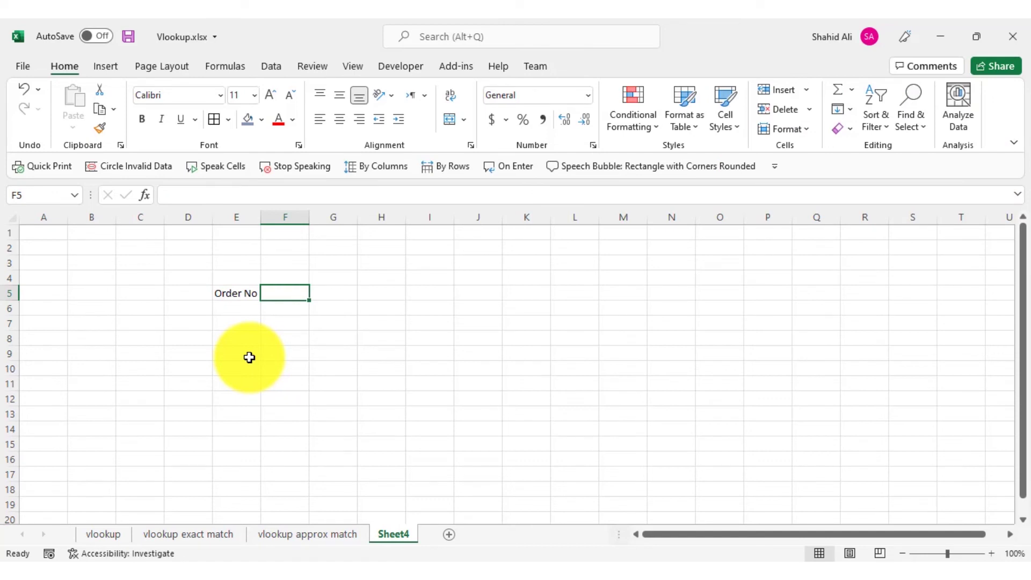
type("Name")
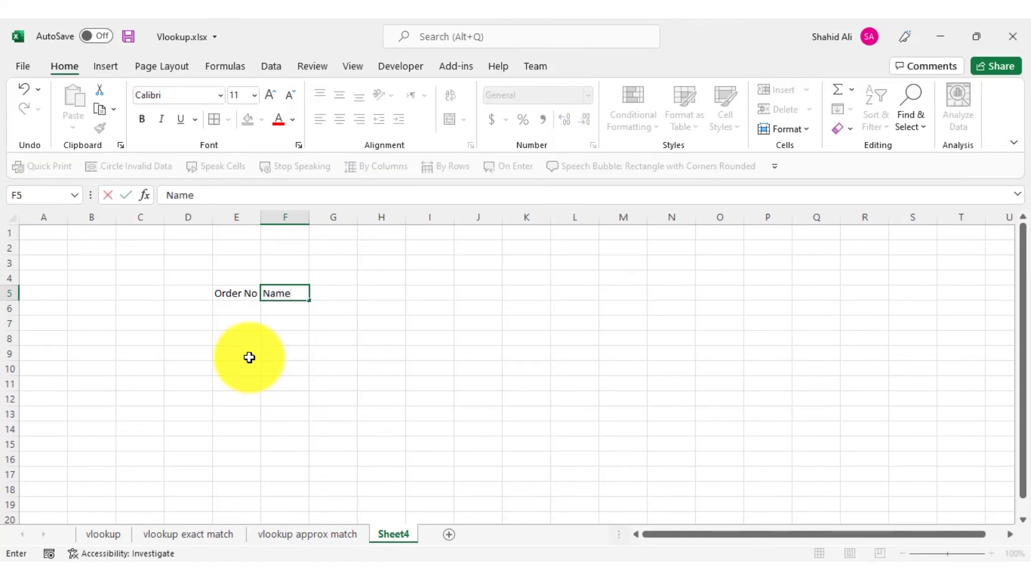
key("Return")
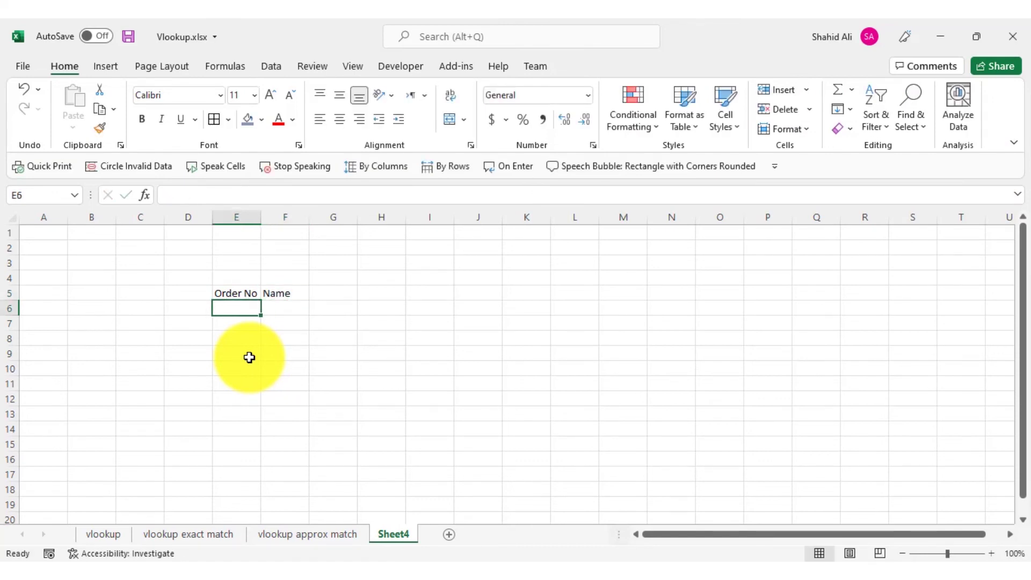
type("1003")
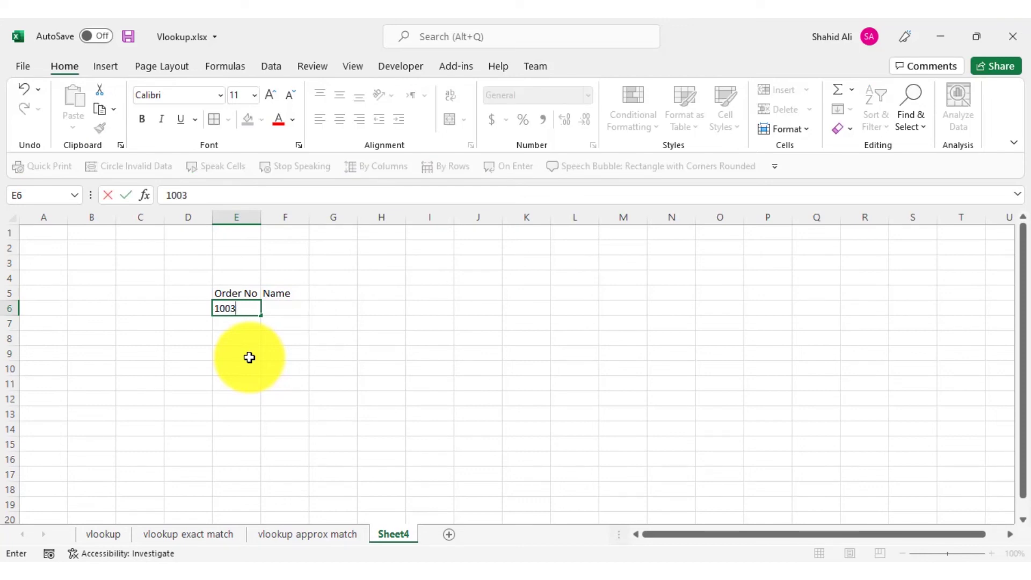
key("Tab")
Enter =VLOOKUP(E6,'vlookup exact match'!C7:G14,4,TRUE) in F6 and fit column F to the returned name
type("=vlo")
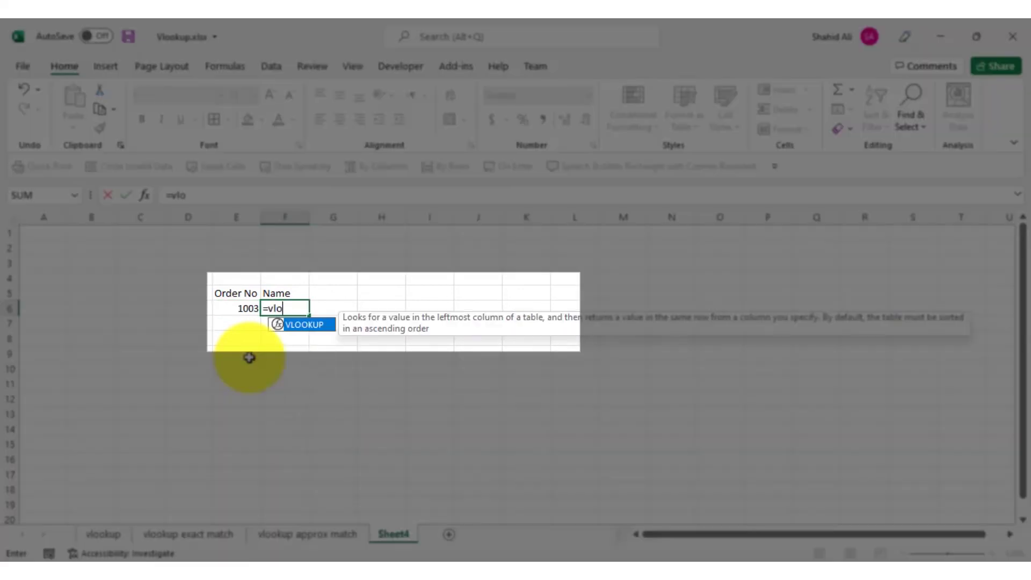
key("Tab")
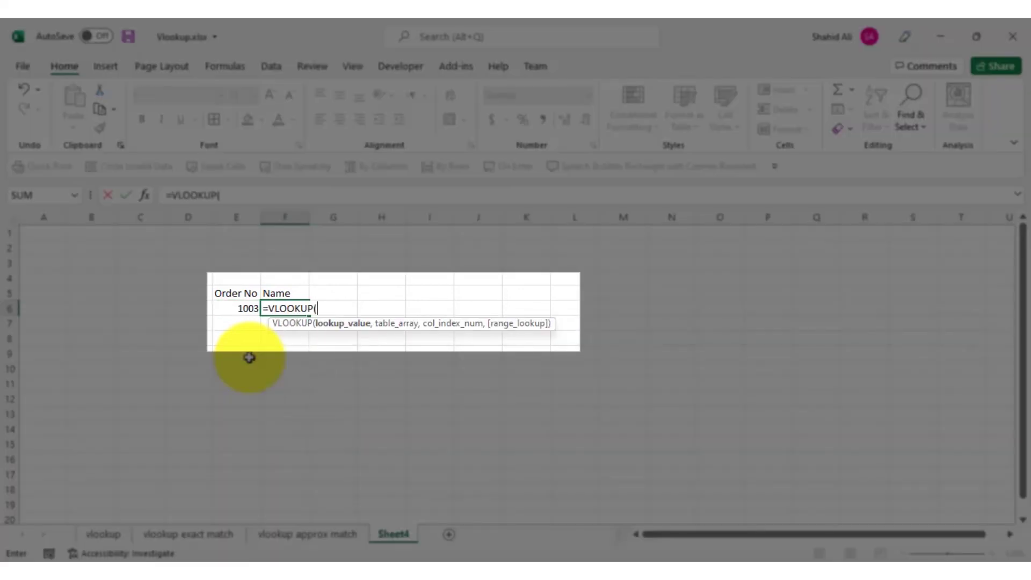
left_click(241, 308)
type(",")
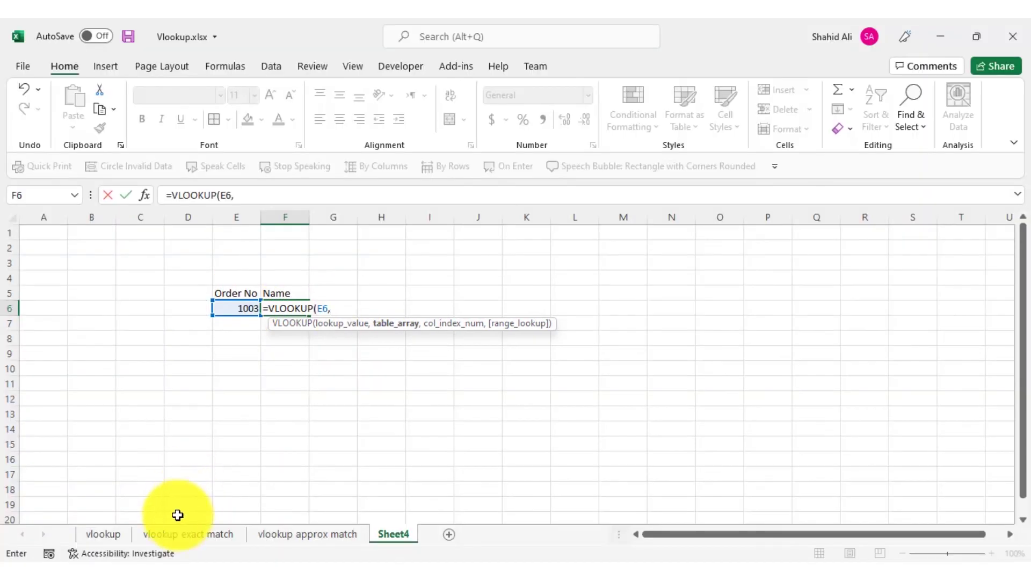
left_click(180, 535)
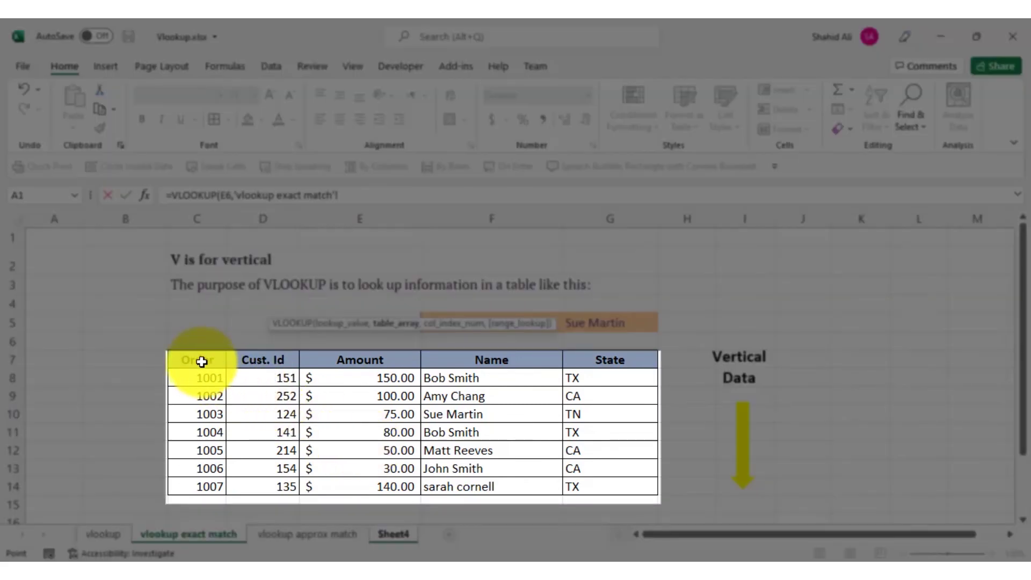
left_click_drag(203, 362, 571, 479)
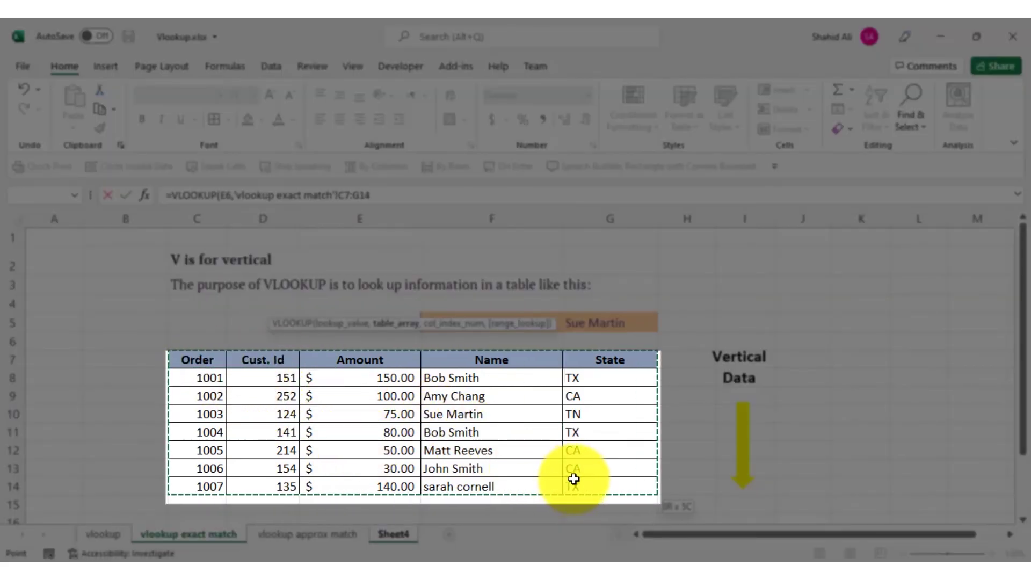
type(",")
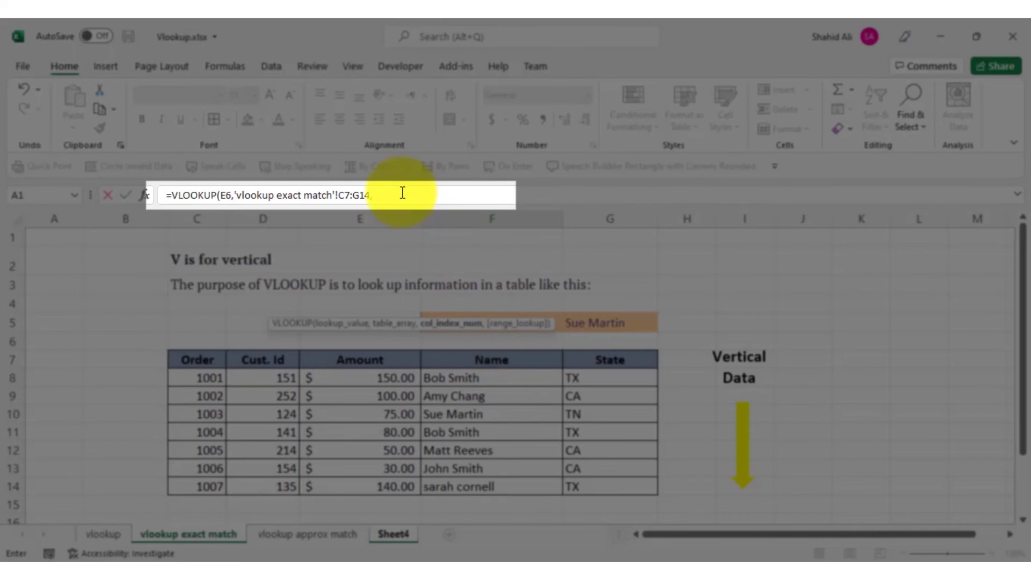
left_click(402, 193)
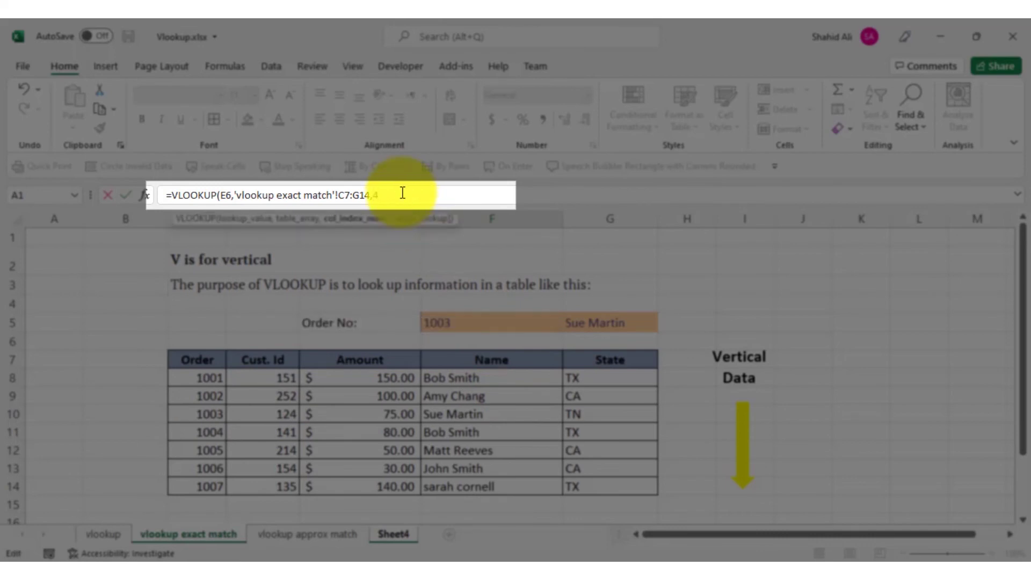
type(",TRUE")
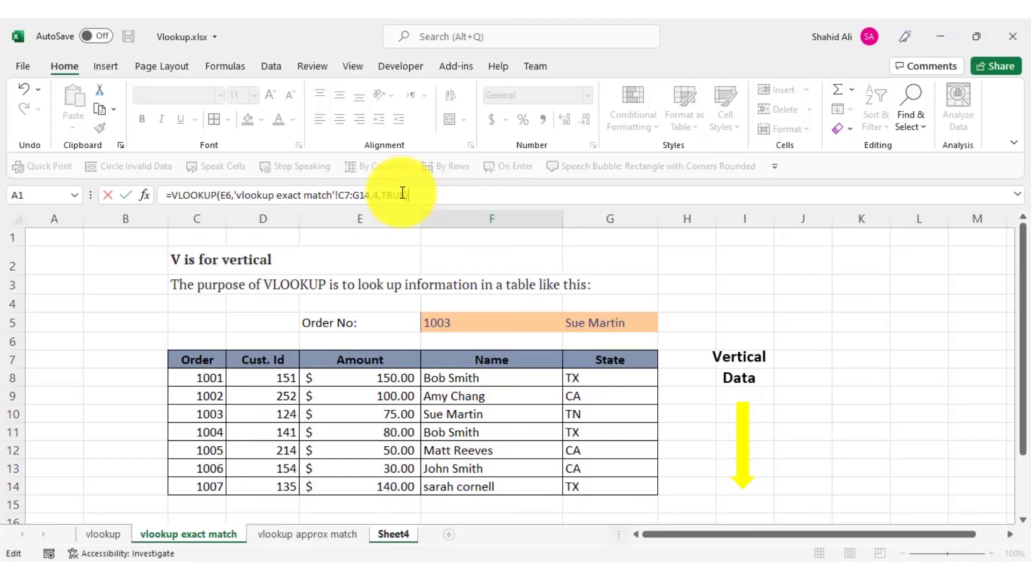
key("Return")
key("Up")
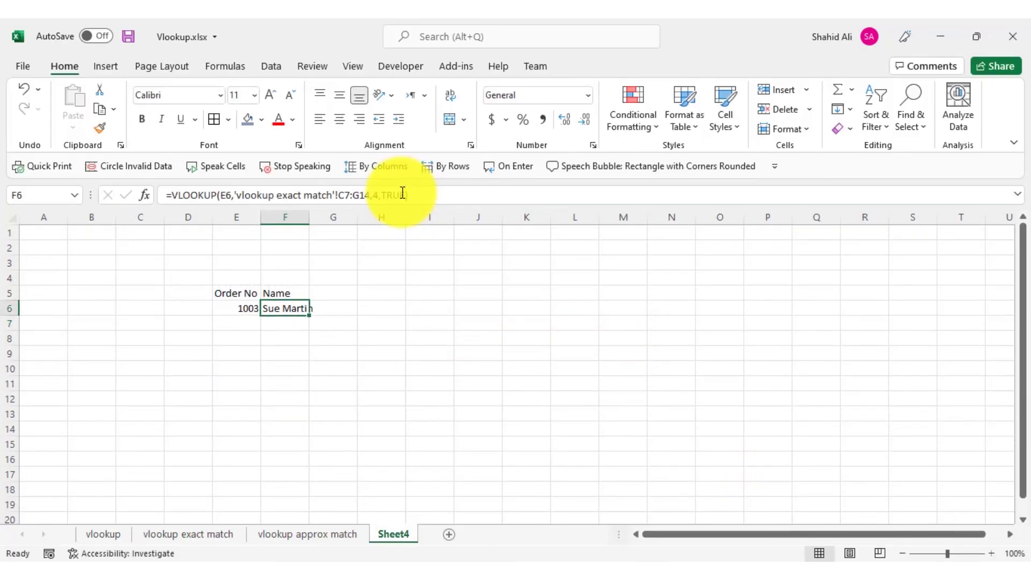
double_click(310, 216)
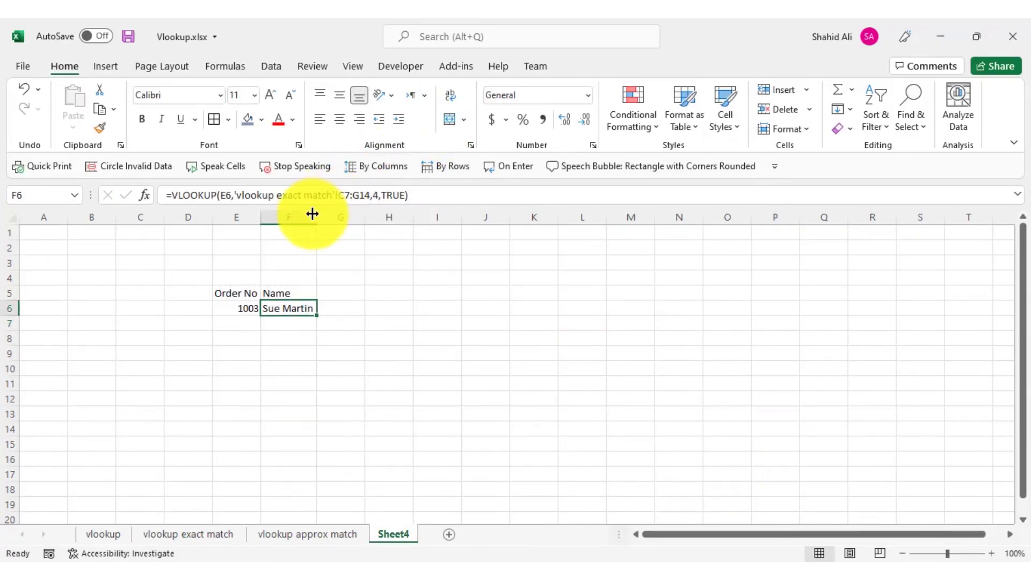
Fill the order number from E6 down to E10 as a series increasing by one
left_click(216, 323)
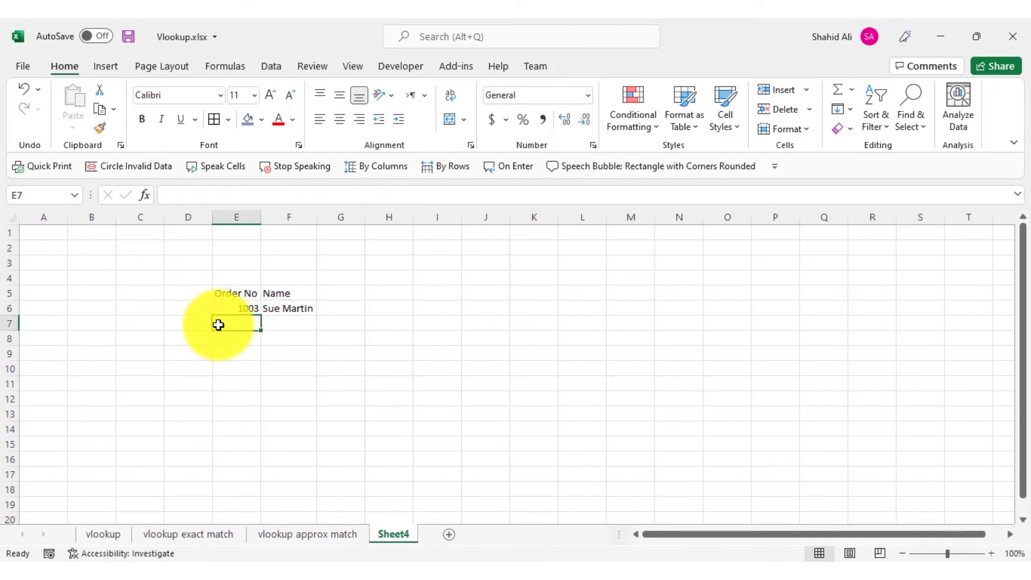
left_click(249, 307)
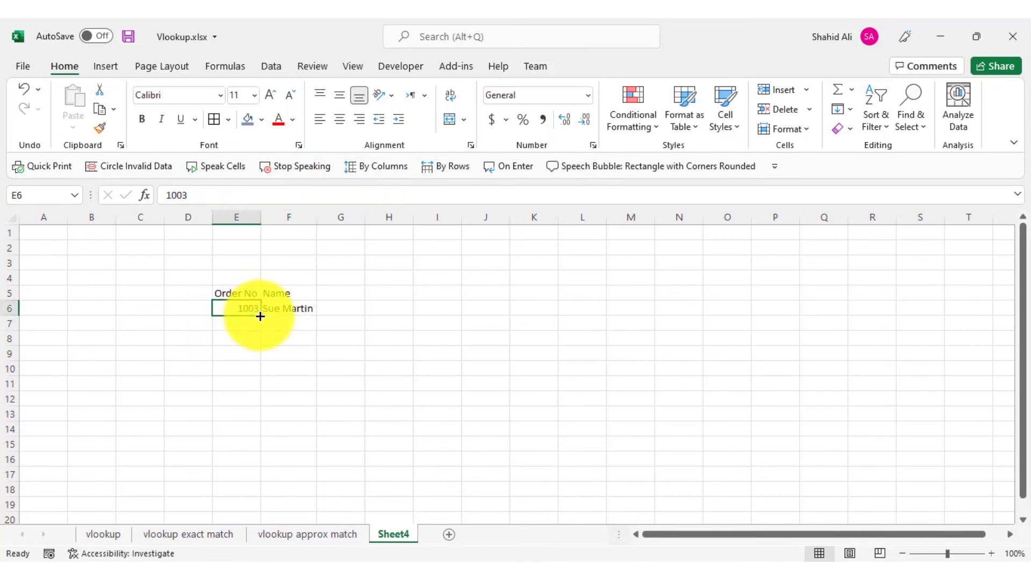
left_click_drag(260, 316, 253, 381)
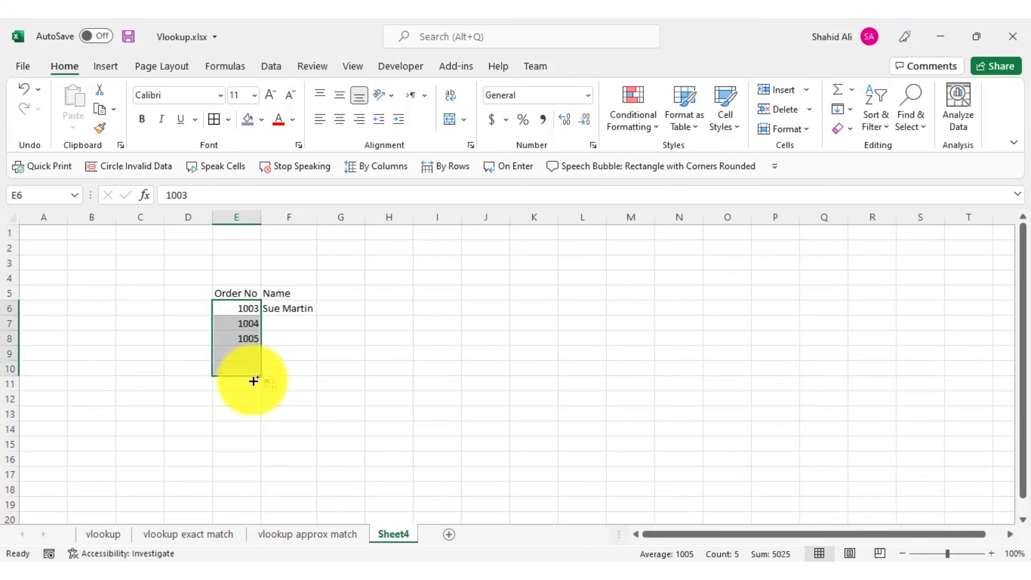
Copy the VLOOKUP formula from F6 down to F10 and widen column F to fit the names
left_click(309, 310)
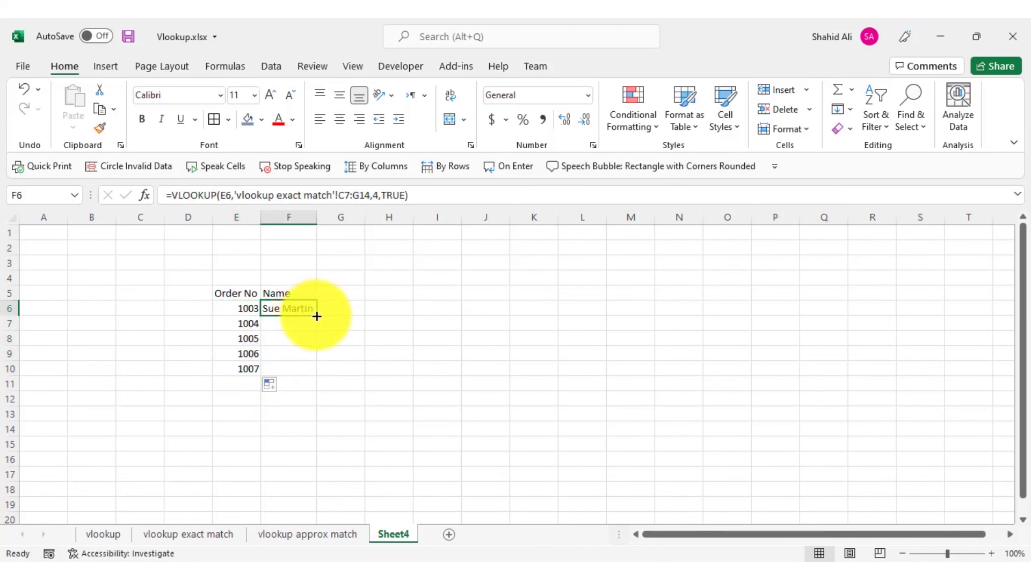
double_click(317, 316)
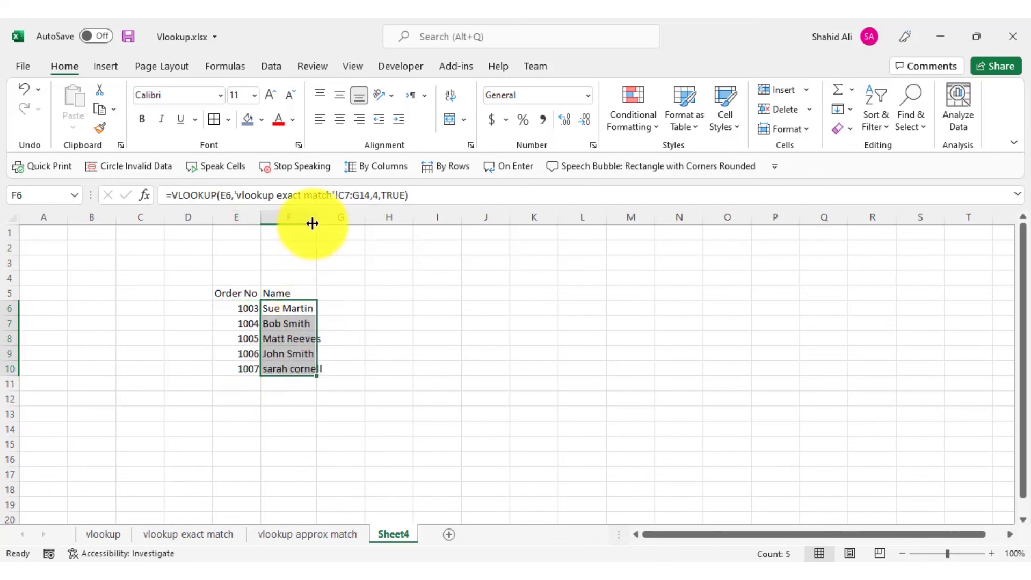
left_click_drag(312, 223, 321, 223)
left_click(338, 367)
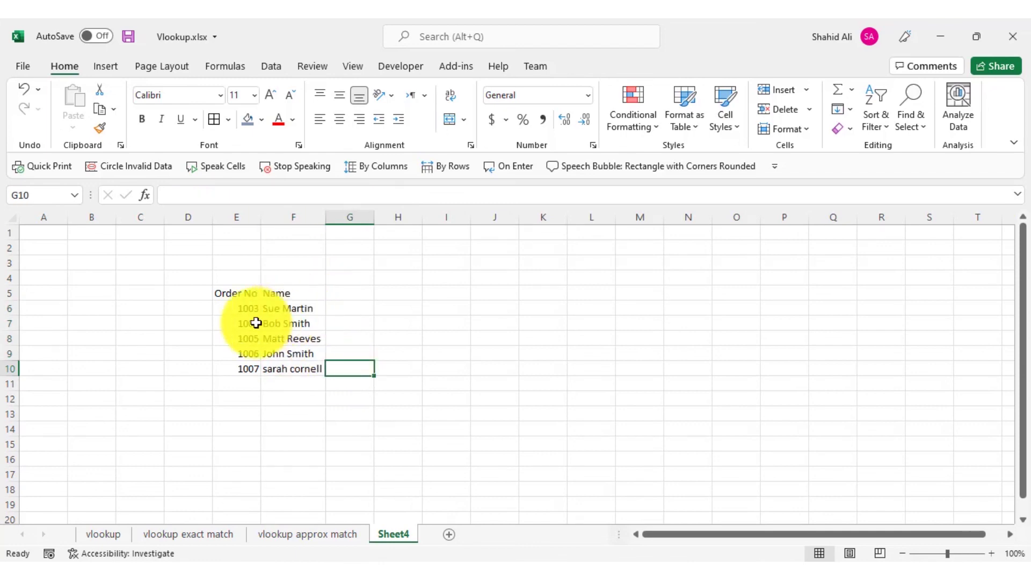
Replace the order number in E7 with one just above the source table's last order, and check the lookup in F7
left_click(238, 326)
type("100")
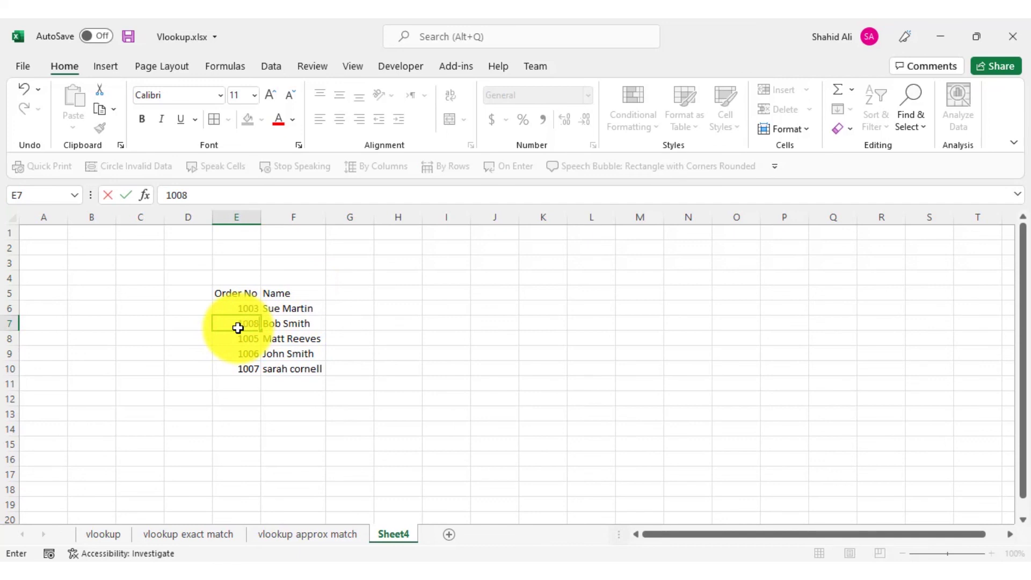
key("Return")
key("Up")
key("Right")
key("Left")
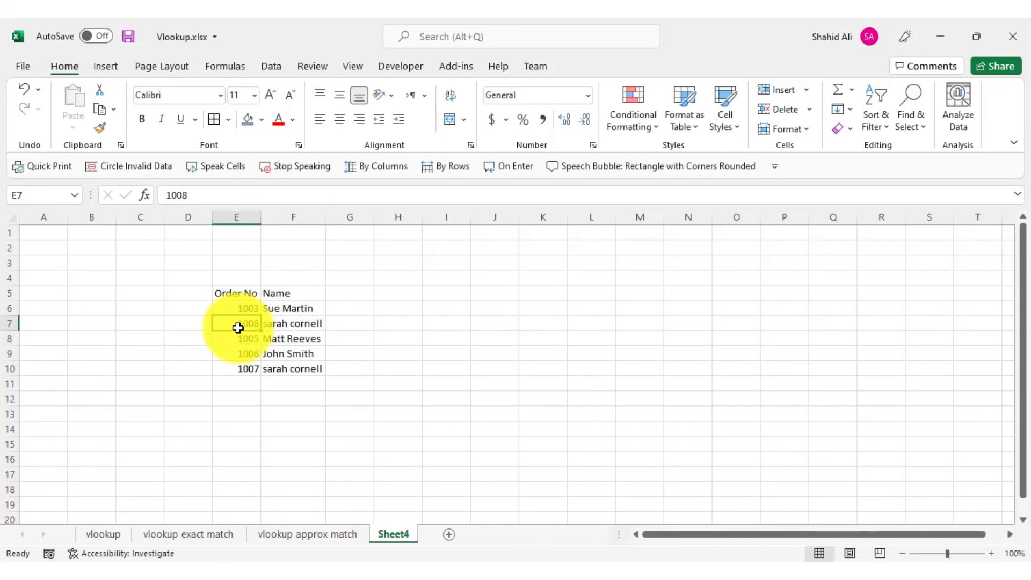
key("Right")
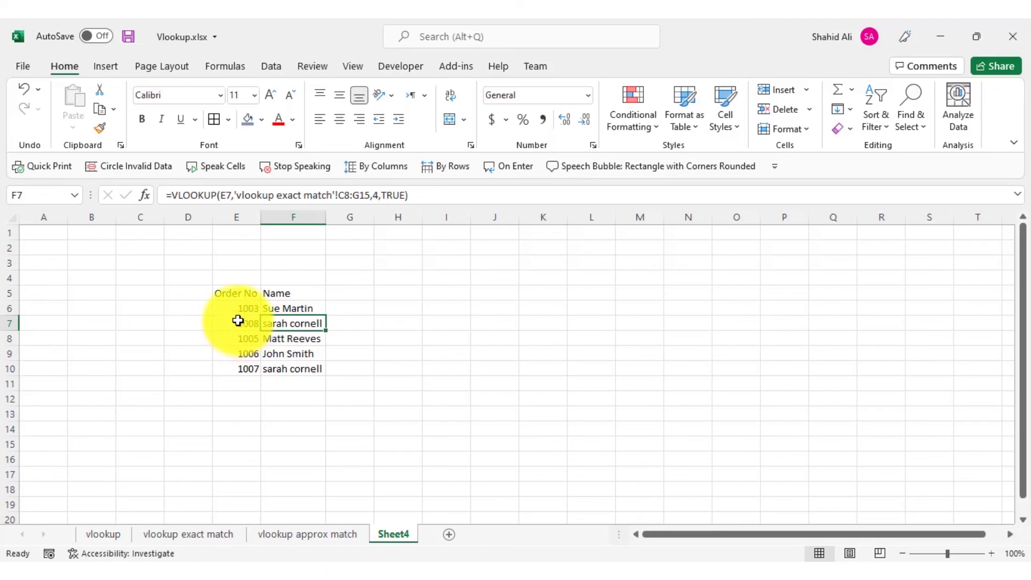